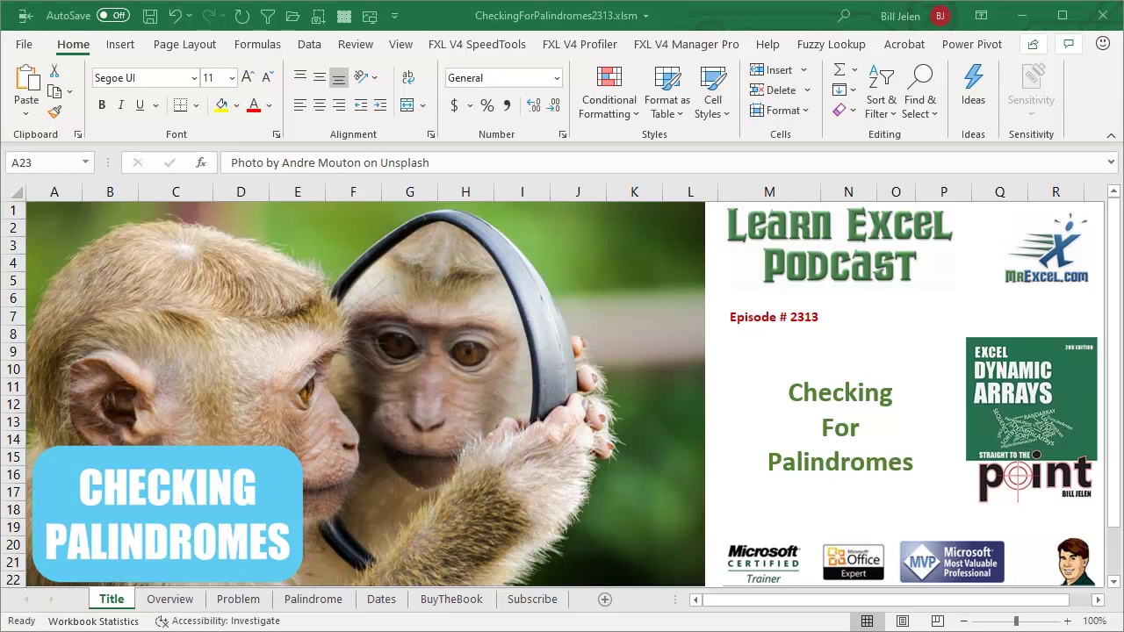
Go from the Overview sheet to the Problem sheet with the 02/02/2020 palindrome news blurb
left_click(176, 604)
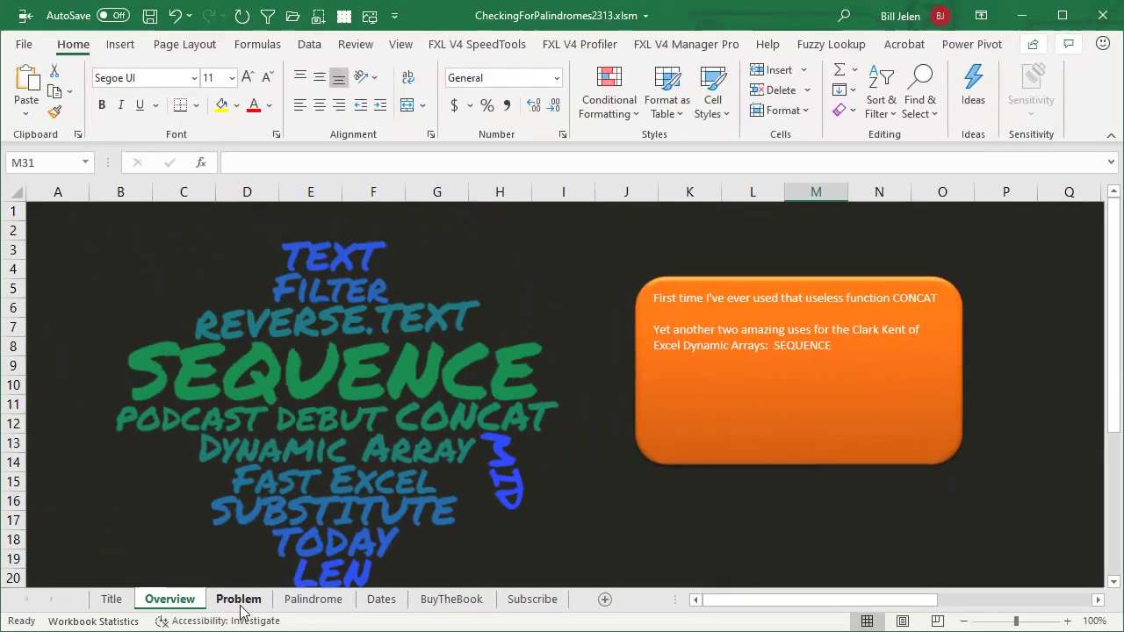
left_click(238, 600)
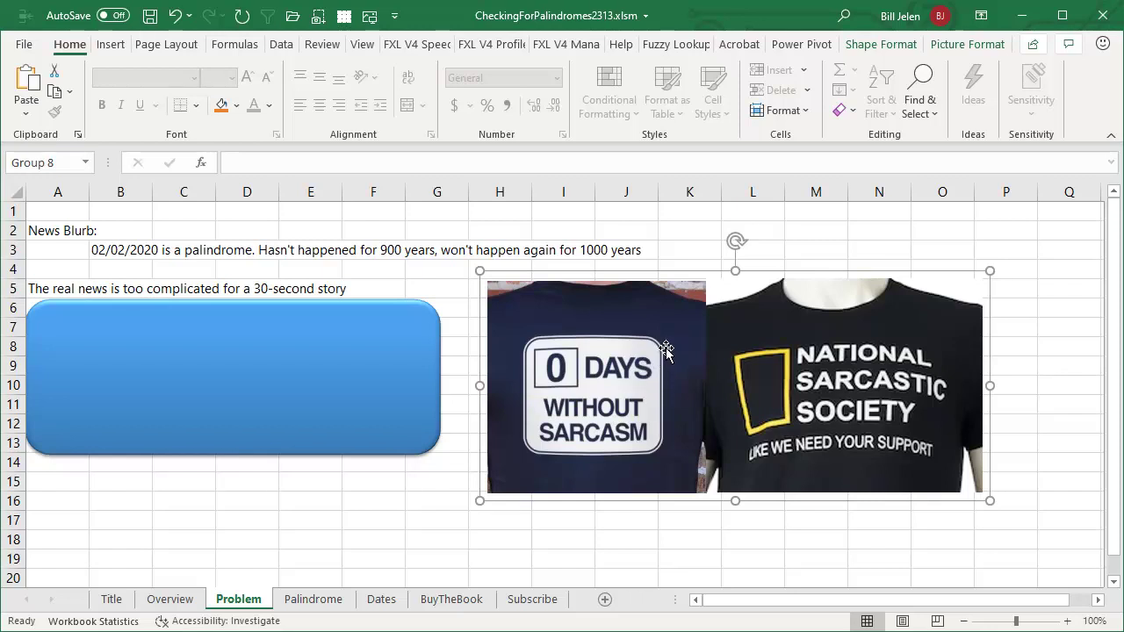
Uncover and re-cover the notes under the T-shirt pictures and blue box, then go to the Palindrome sheet
left_click_drag(664, 339, 675, 505)
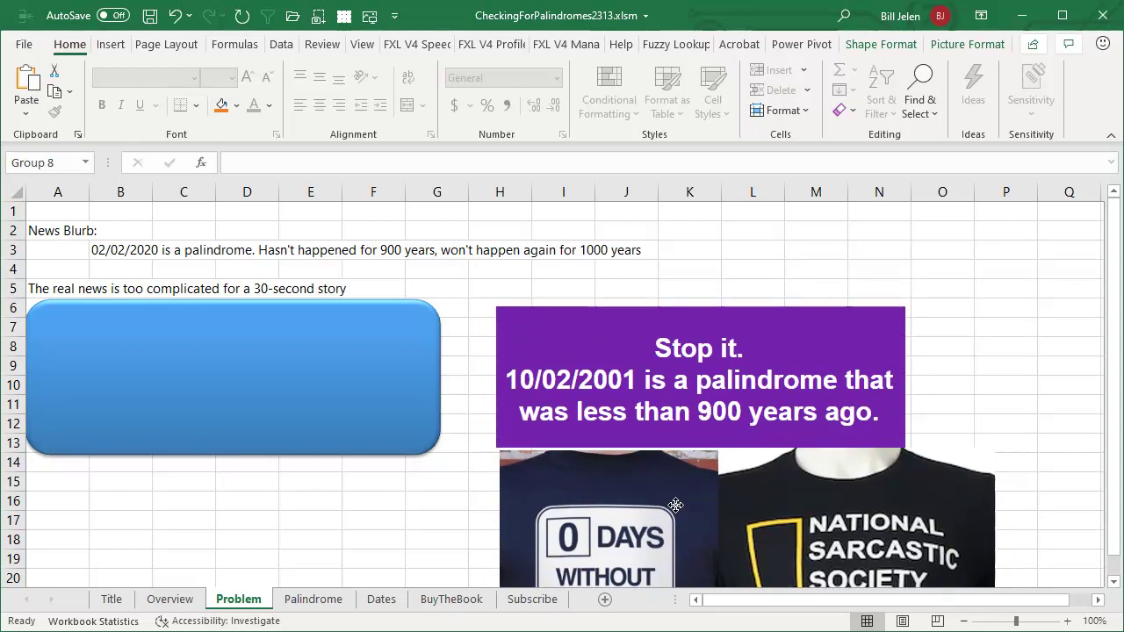
left_click_drag(676, 505, 661, 327)
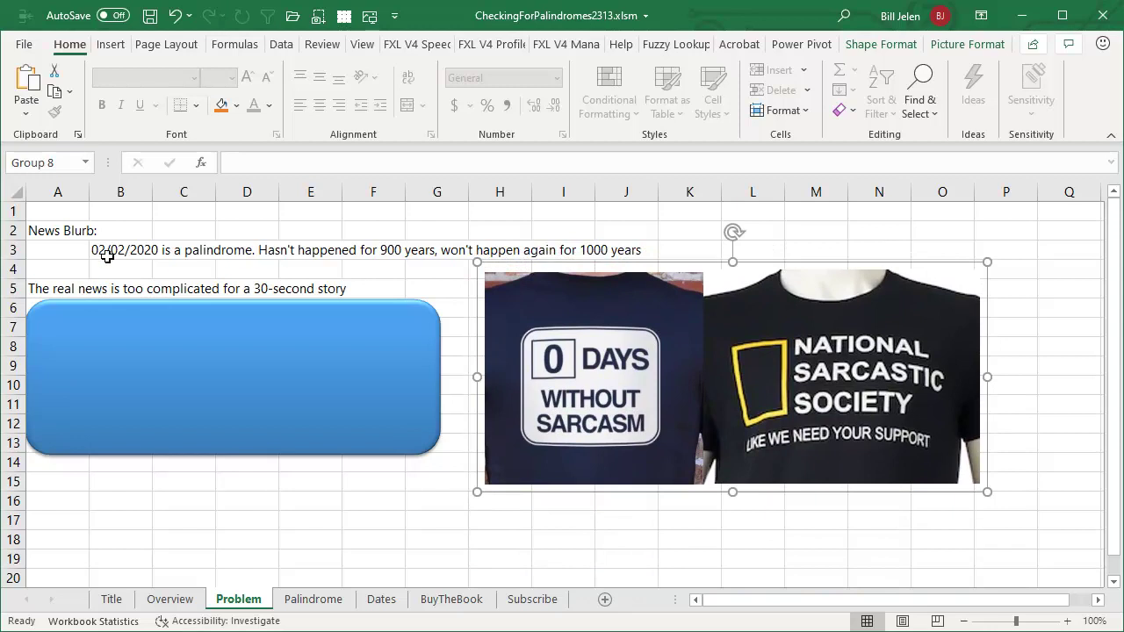
left_click_drag(131, 336, 157, 479)
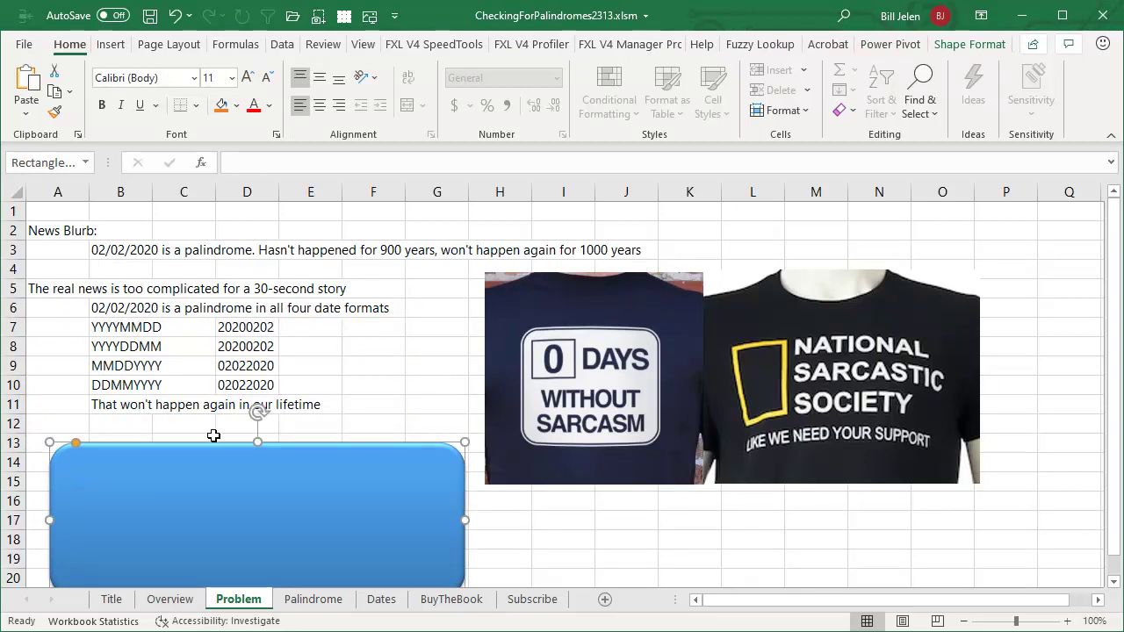
left_click_drag(213, 490, 191, 361)
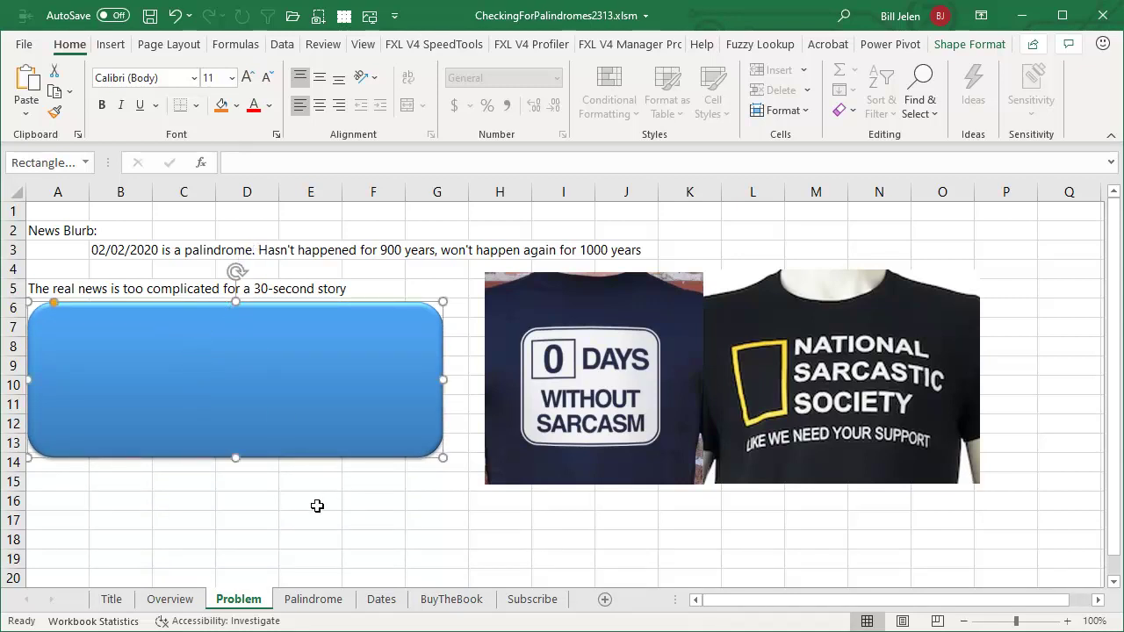
left_click(313, 599)
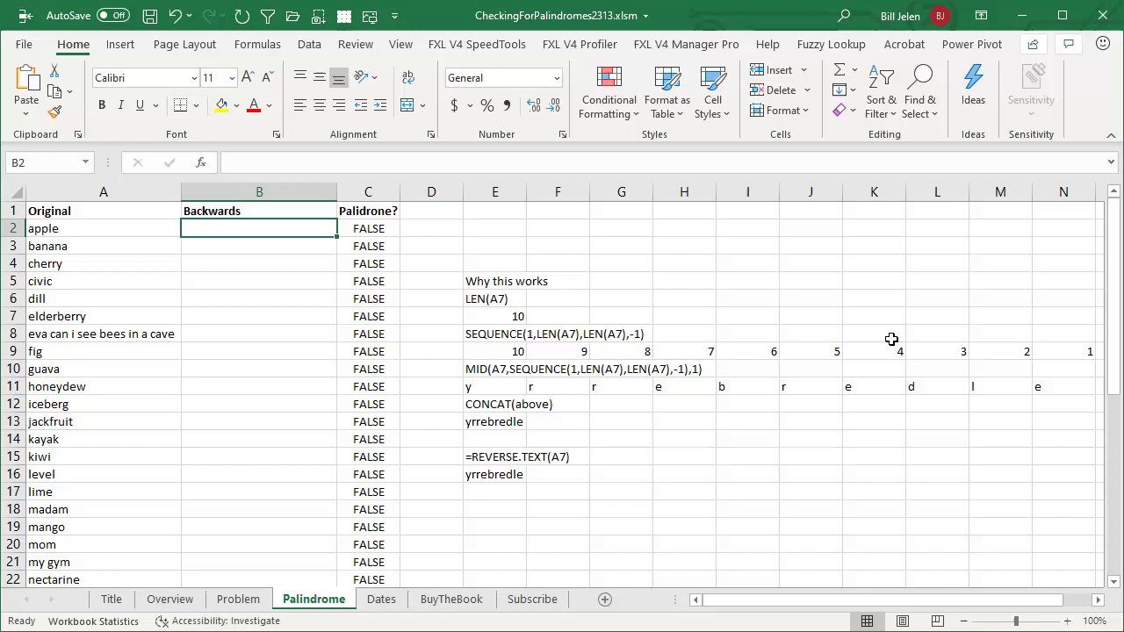
Enter =CONCAT(MID(A2,SEQUENCE(1,LEN(A2),LEN(A2),-1),1)) in B2 so 'apple' becomes 'elppa'
type("=CON")
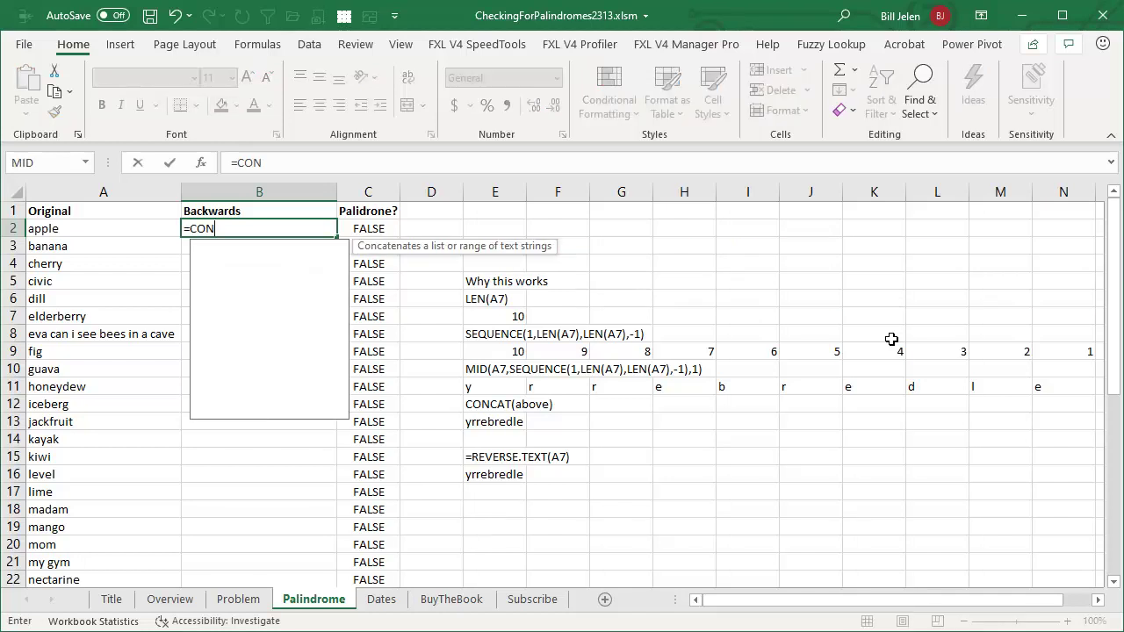
type("CAT(")
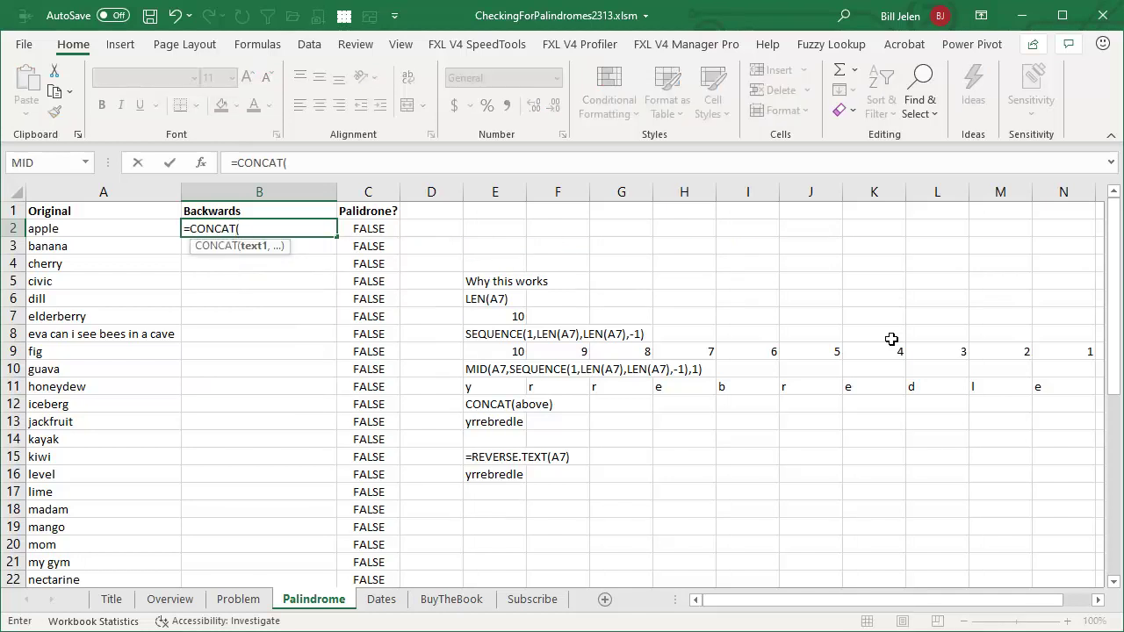
type("MID(")
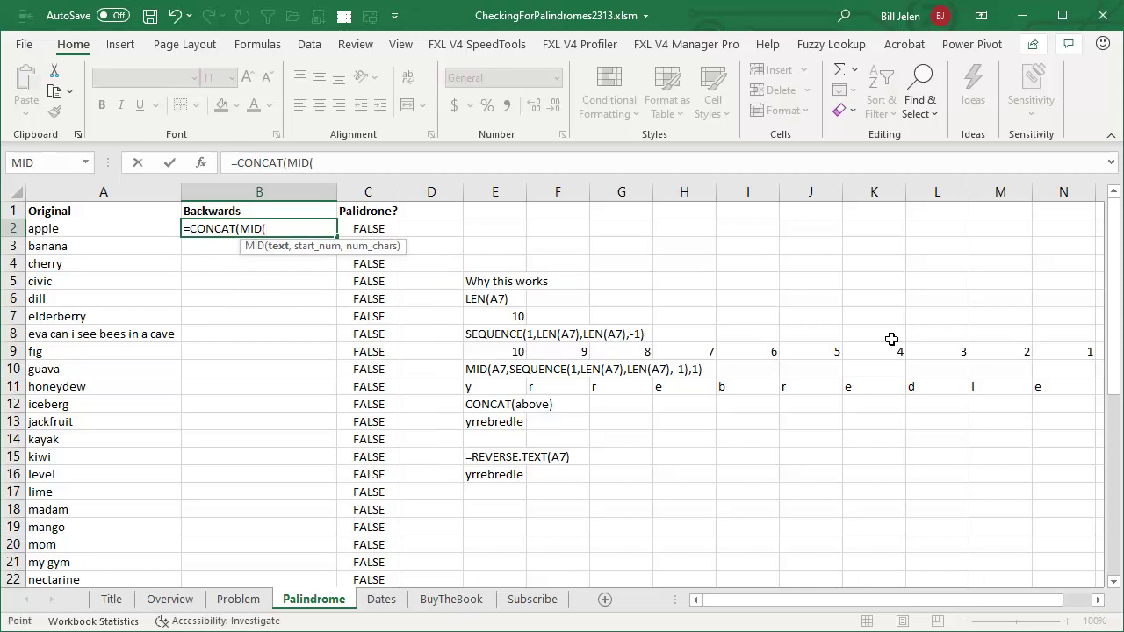
key("Left")
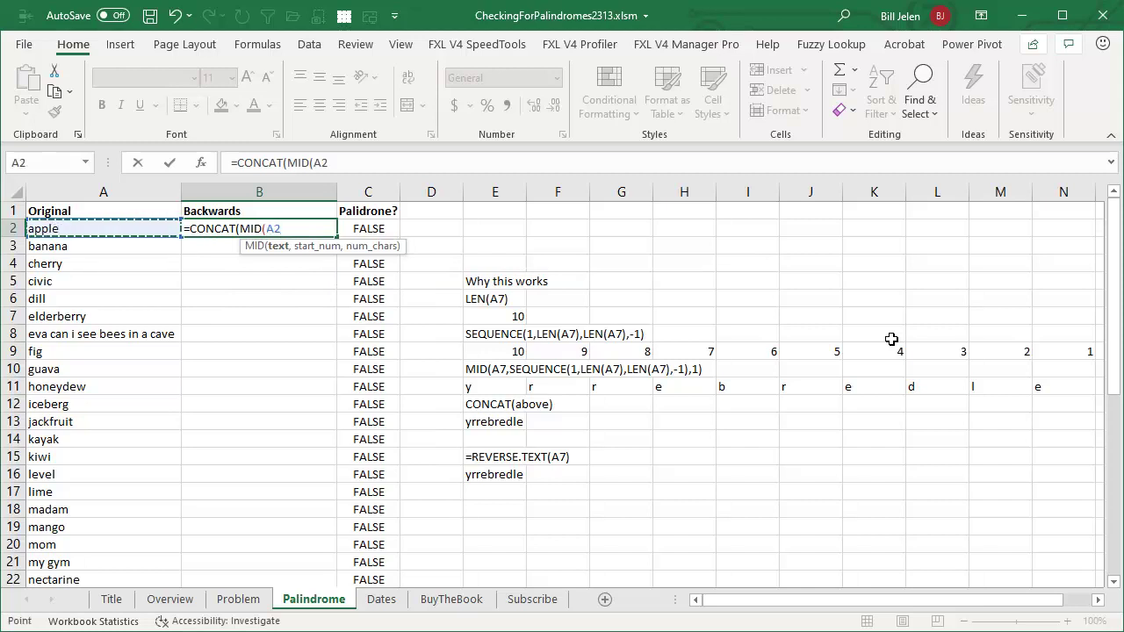
type(",")
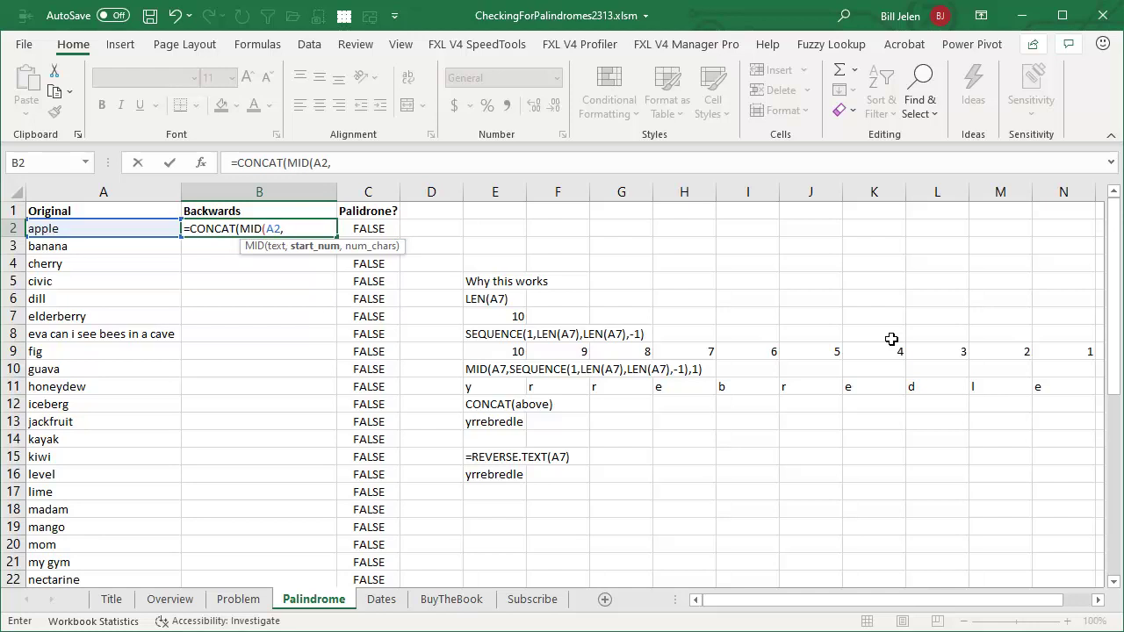
type("SEQUE")
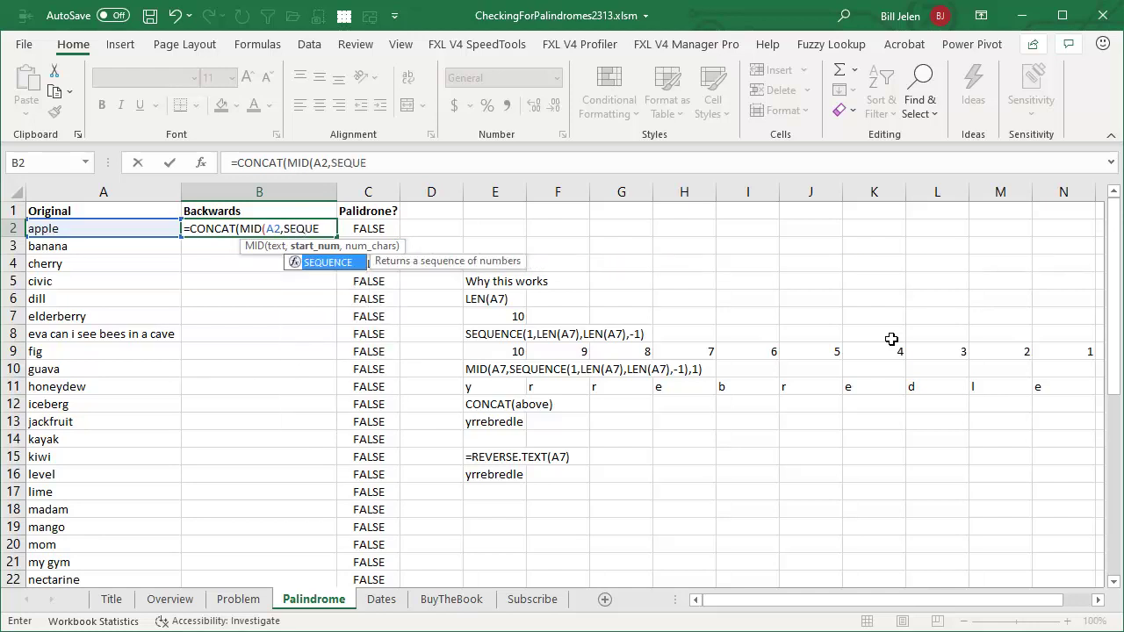
type("NCE(1")
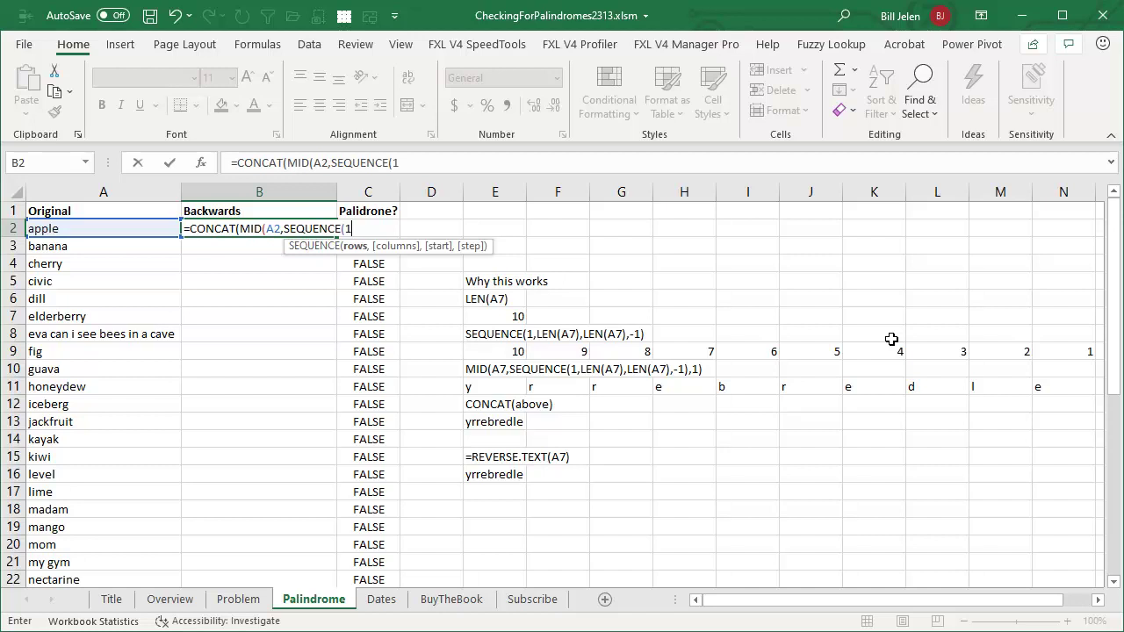
type(",")
type("LE")
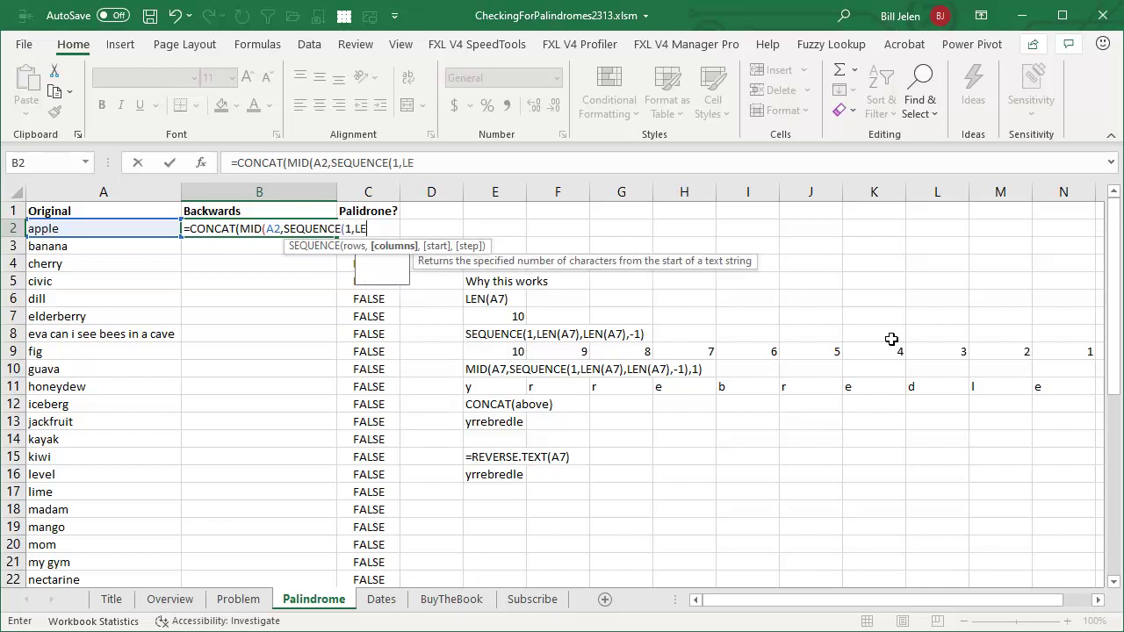
type("N(A2),")
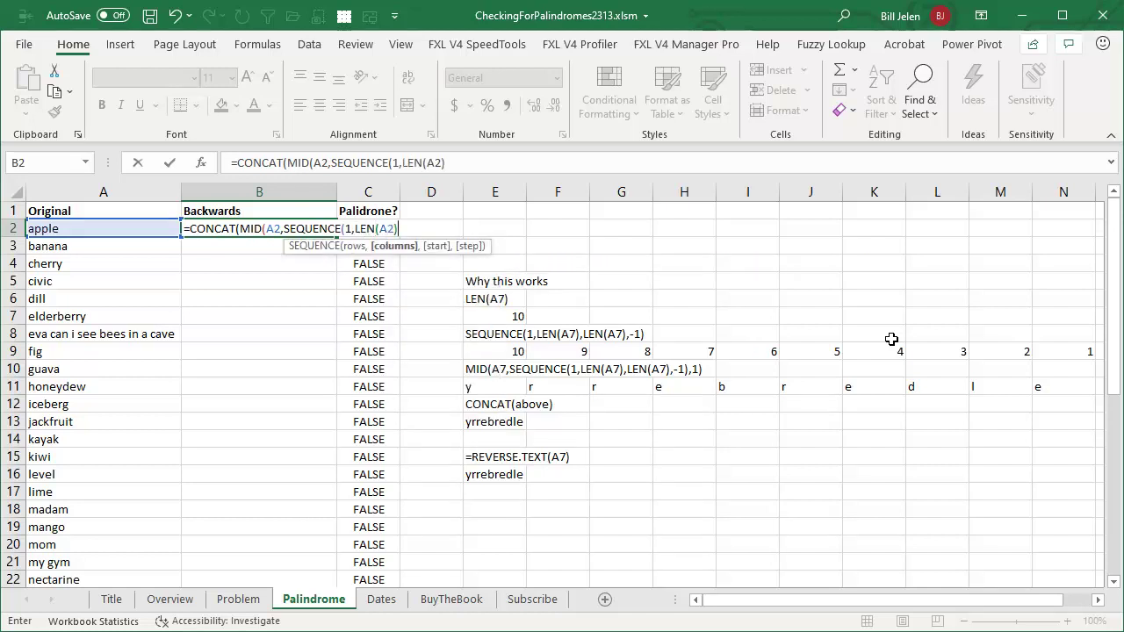
type("LEN(A2")
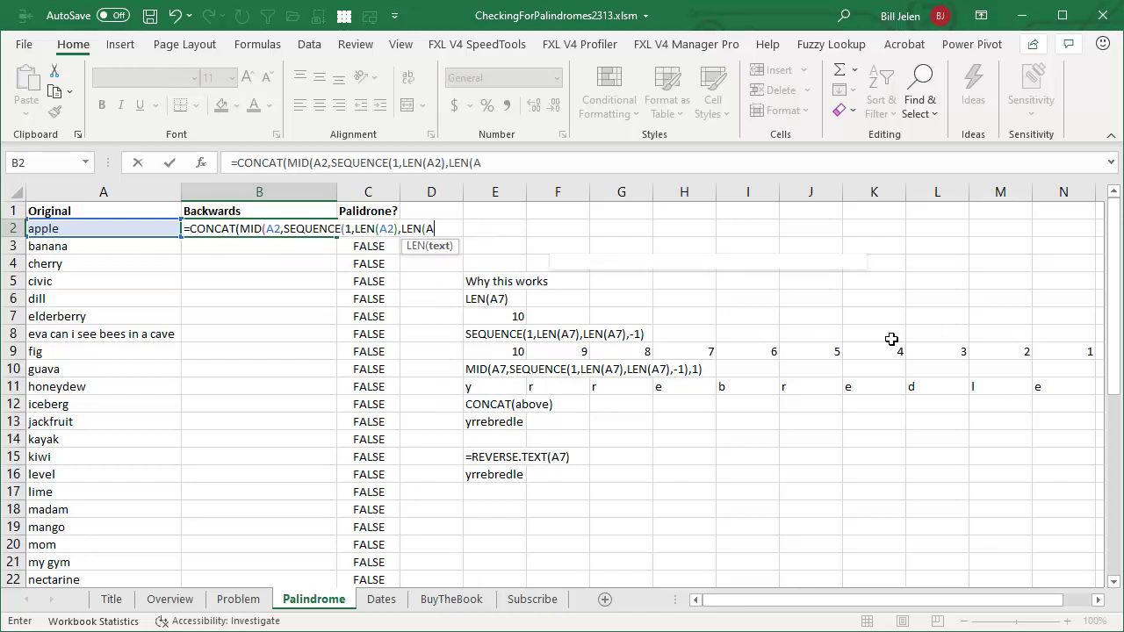
type("),-1")
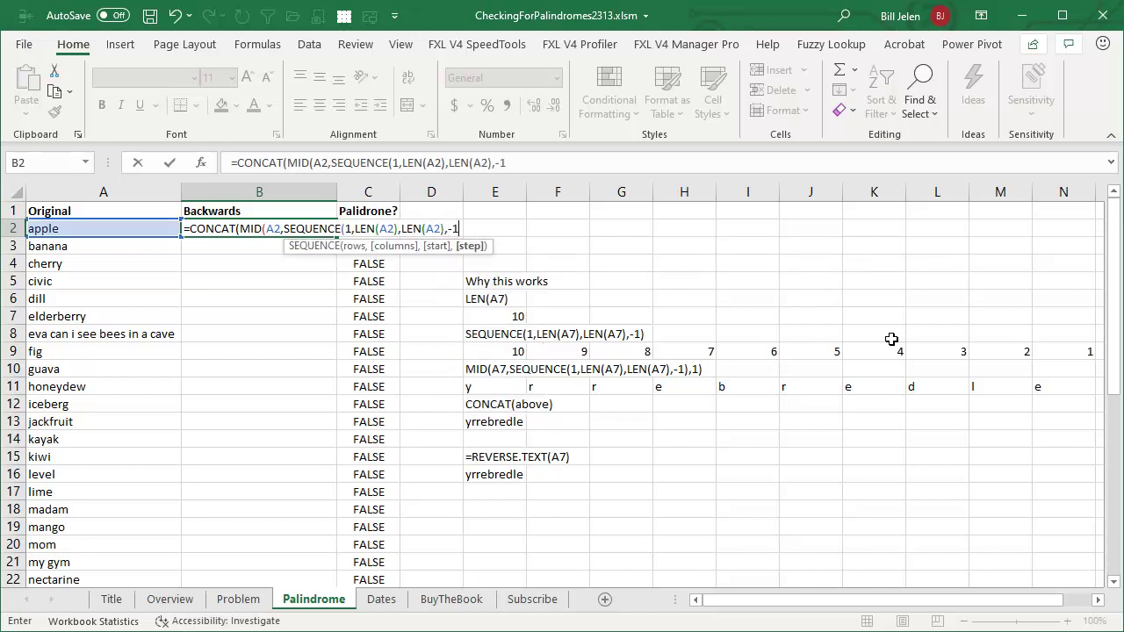
type(")")
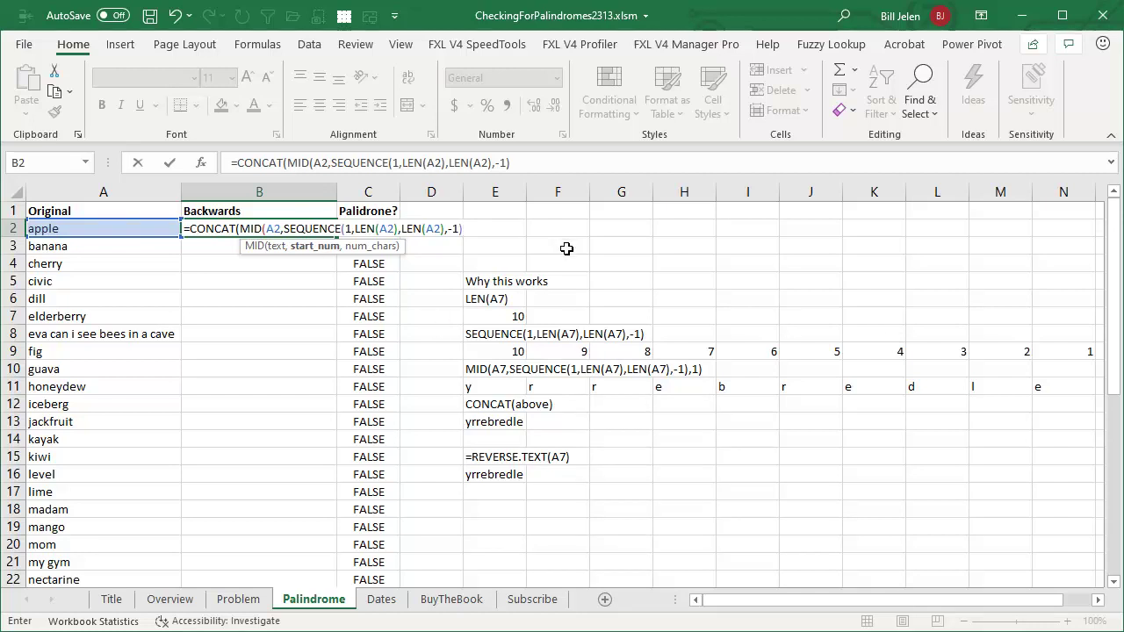
type(",1)")
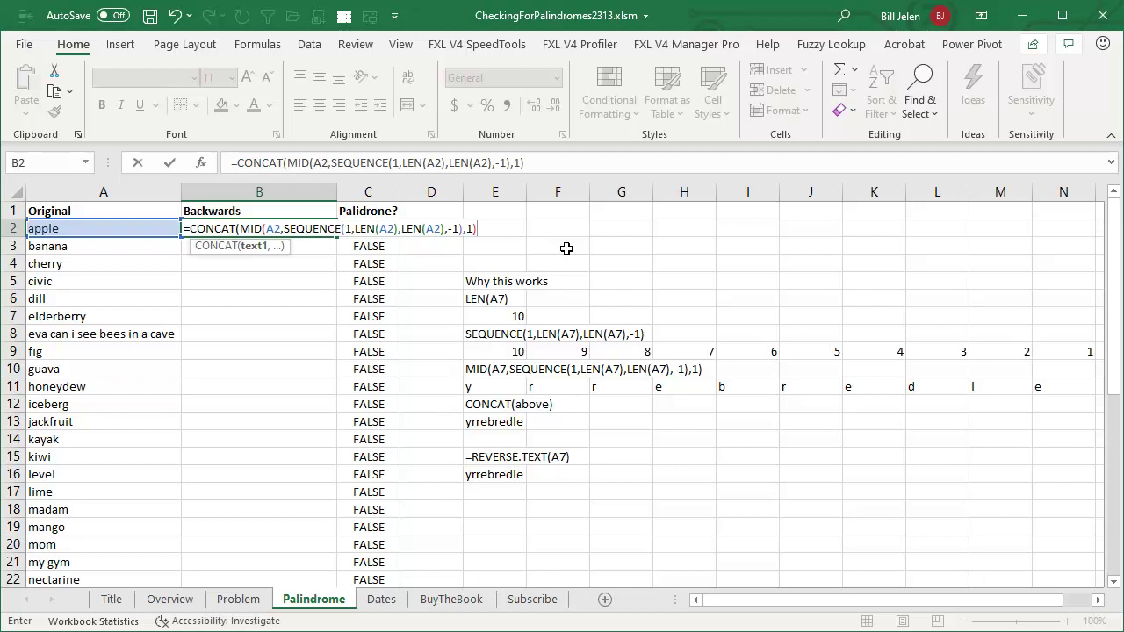
type(")")
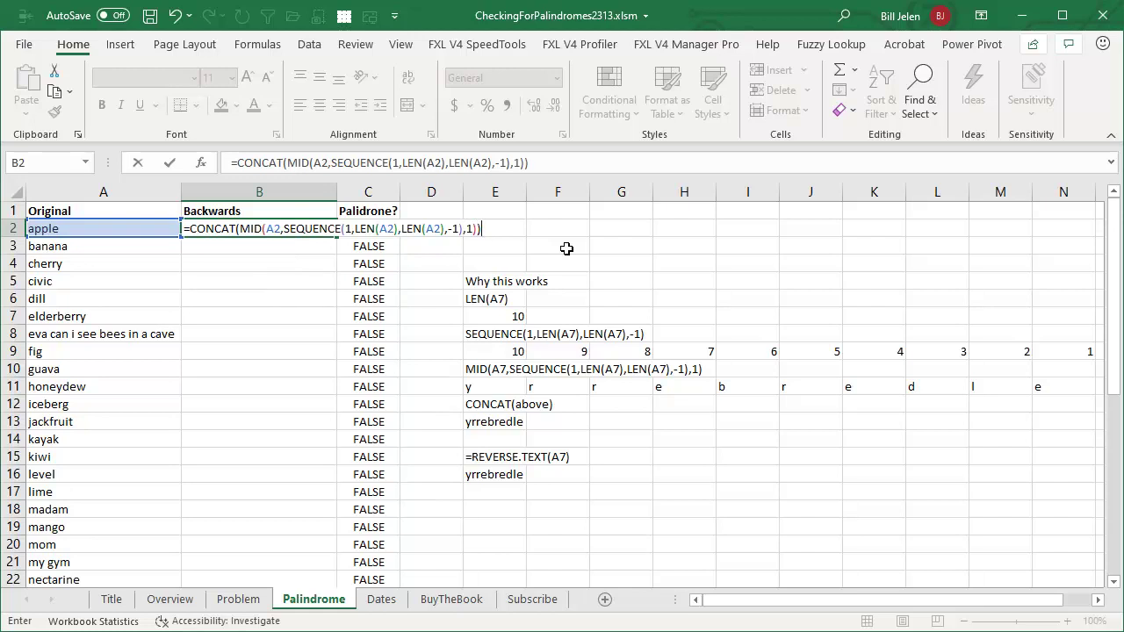
key("Return")
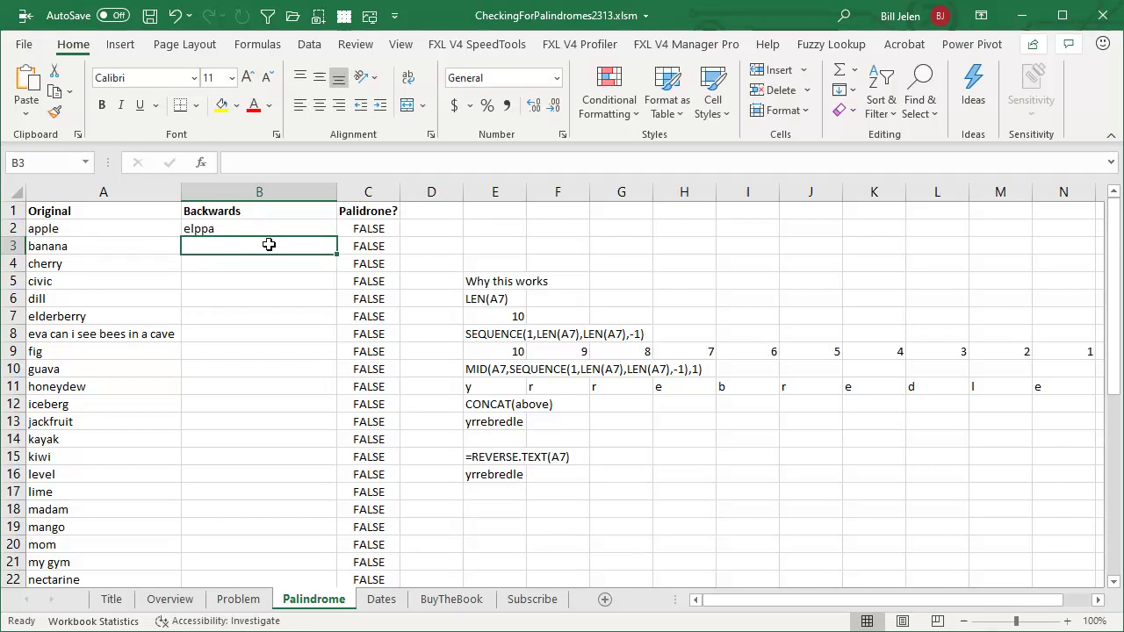
Fill the B2 reversing formula down to row 41 and inspect the LEN helper notes in E6:E7
left_click(291, 230)
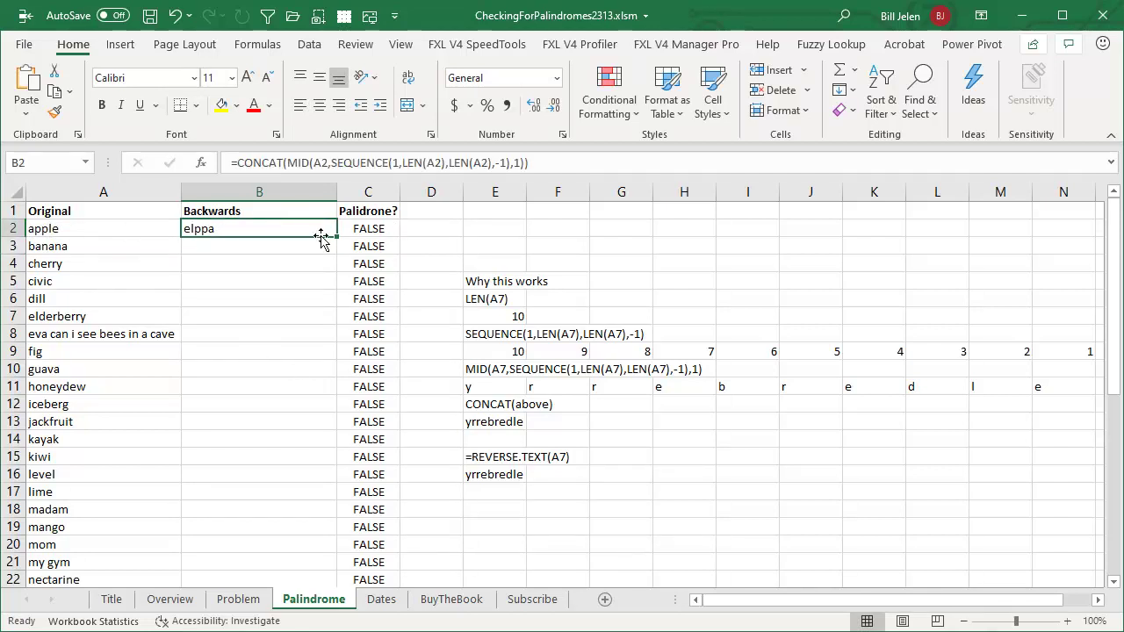
double_click(336, 237)
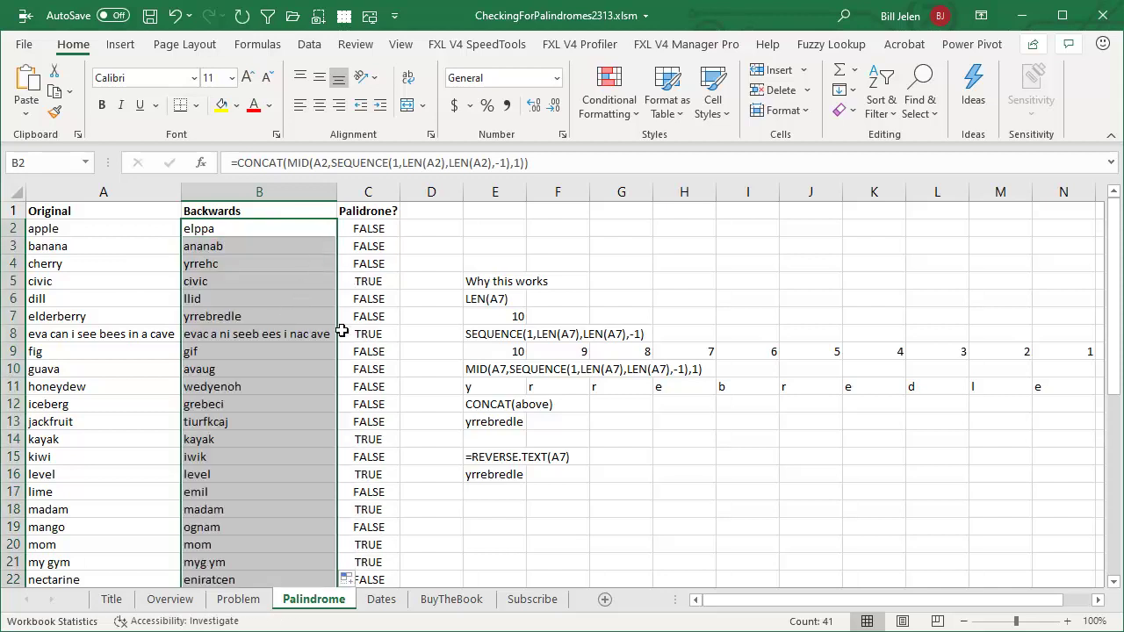
left_click(492, 299)
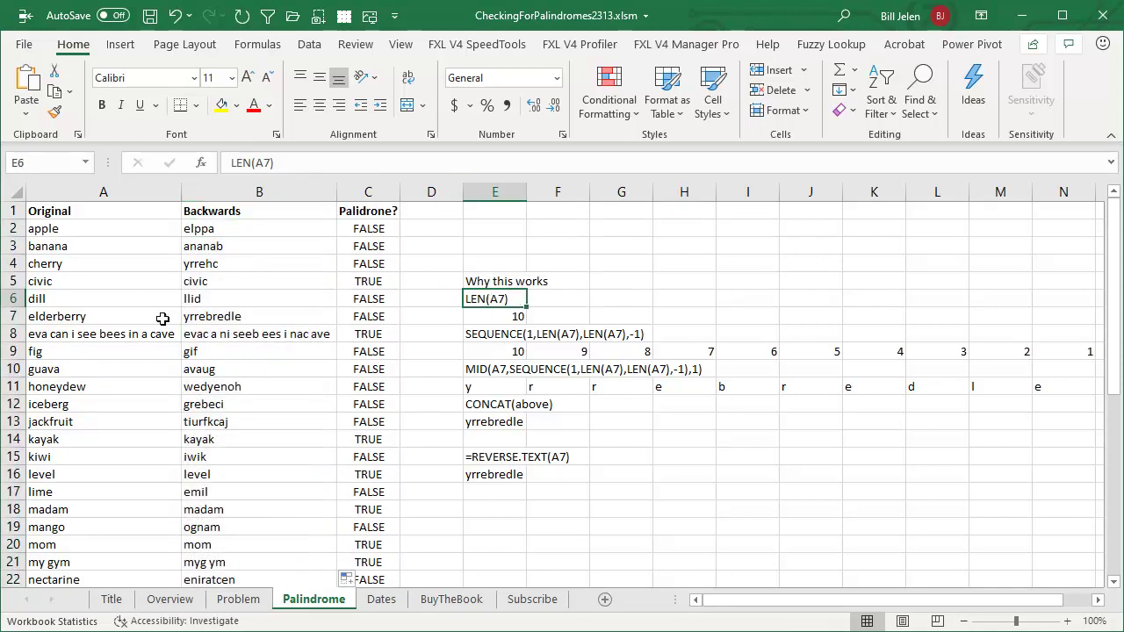
left_click(513, 314)
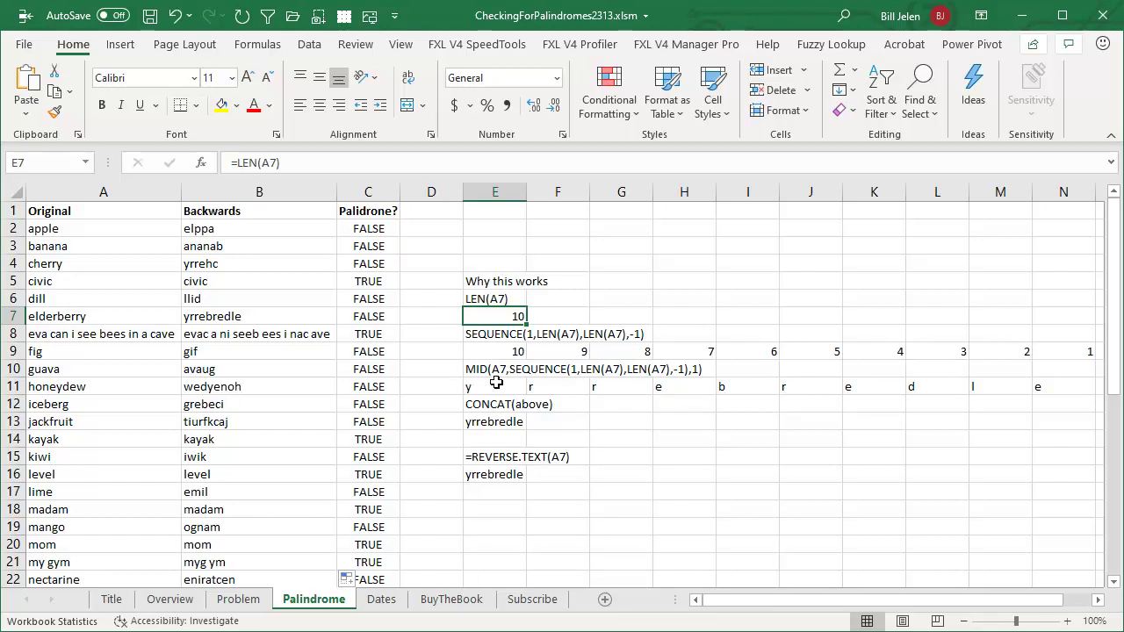
Review the CONCAT formula in E13 and the REVERSE.TEXT formula in E16, then go to the Dates sheet
left_click(498, 425)
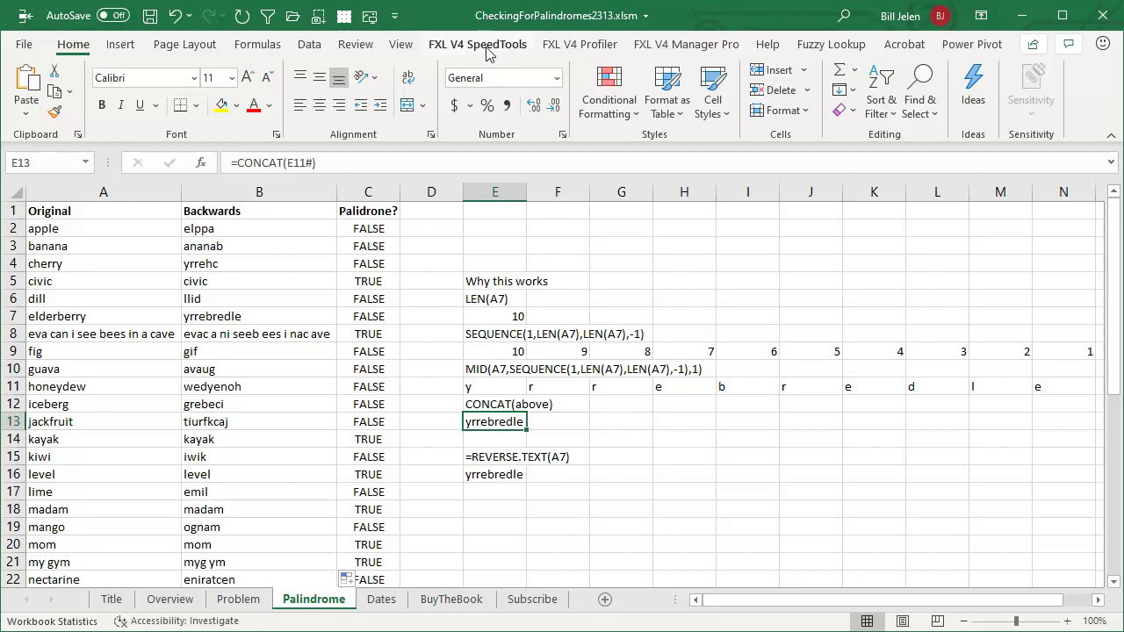
left_click(498, 474)
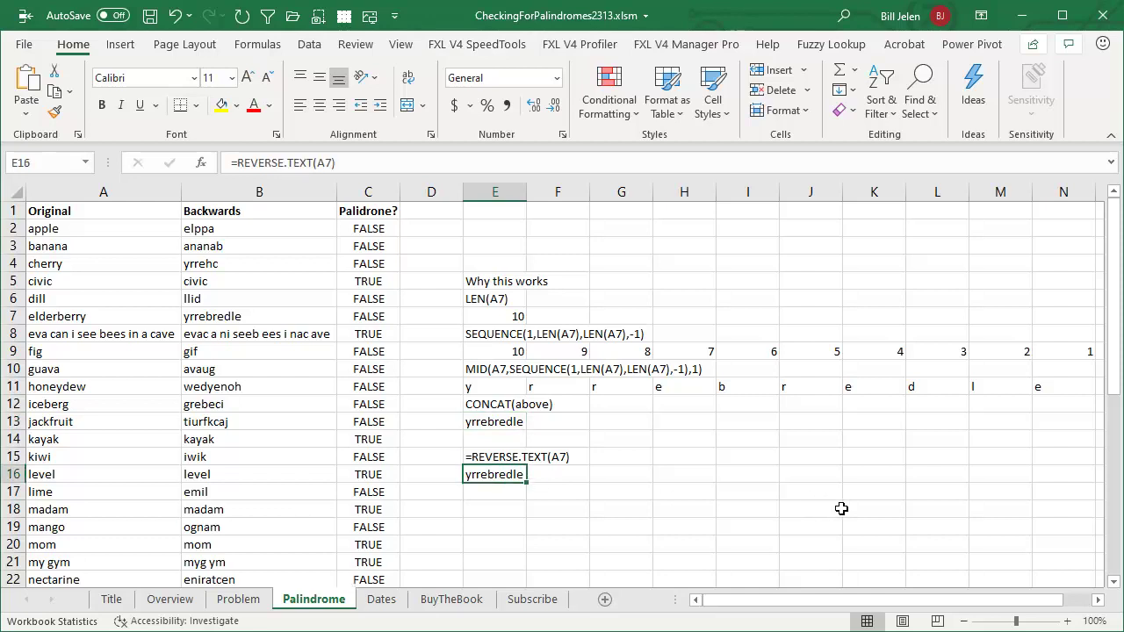
key("F2")
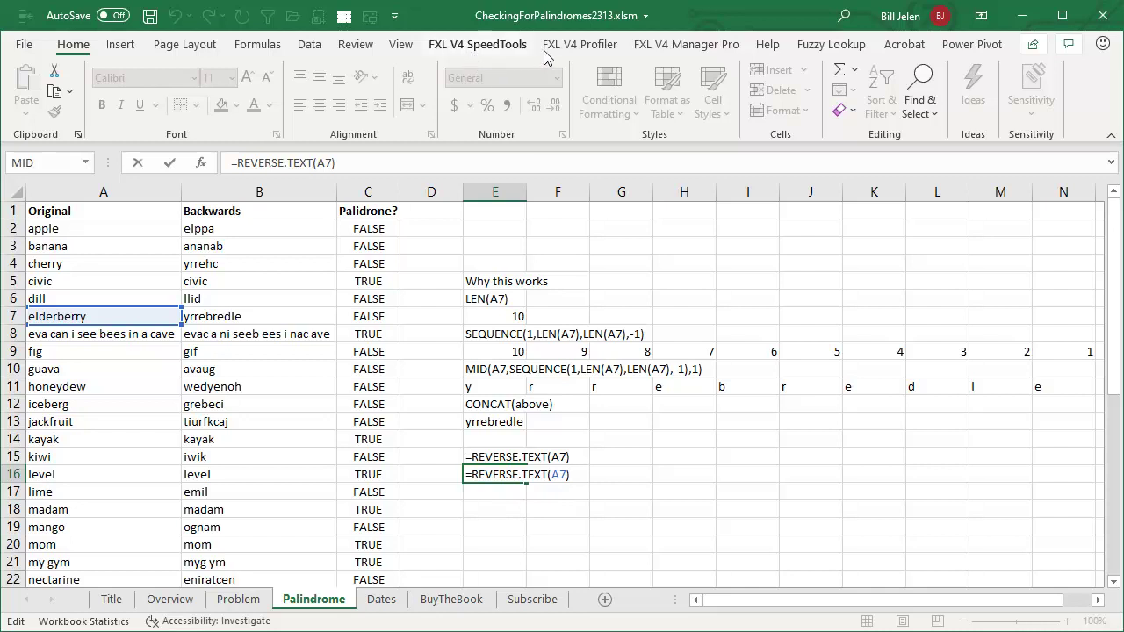
key("ctrl+Return")
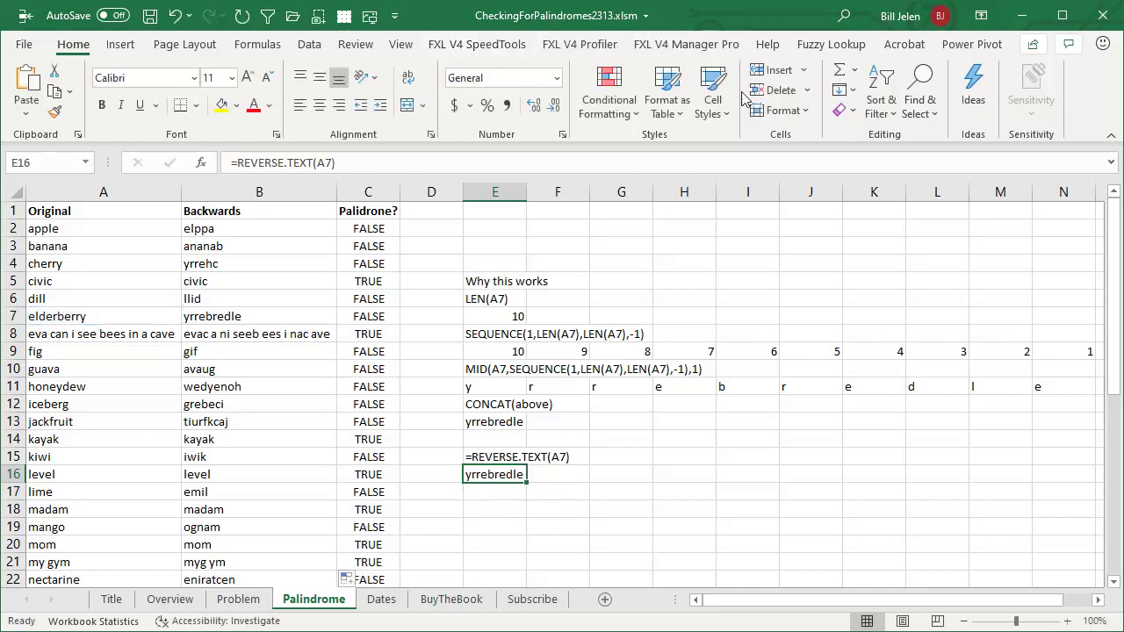
left_click(380, 601)
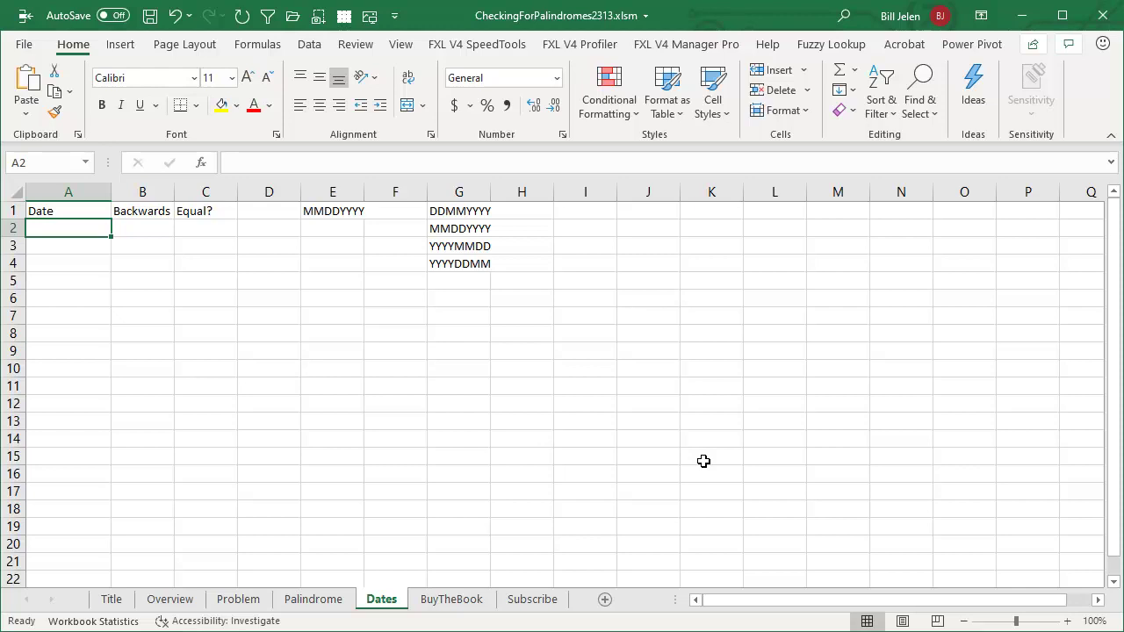
Enter =SEQUENCE(TODAY()*2) in A2 so numbers 1, 2, 3… spill down the Date column
type("=")
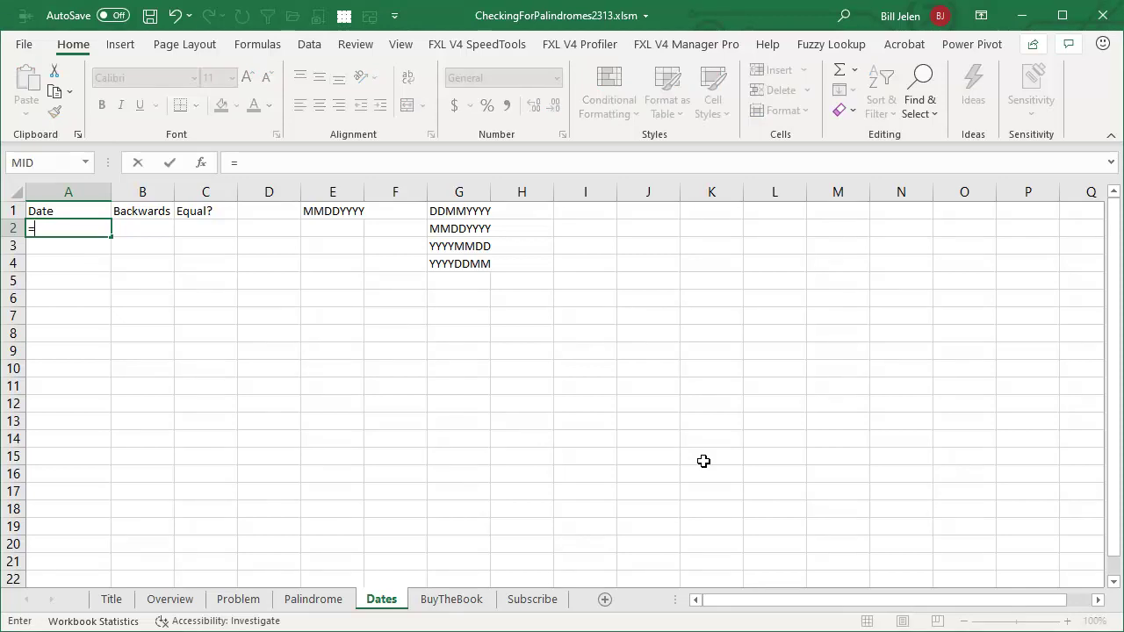
type("SEQUENC")
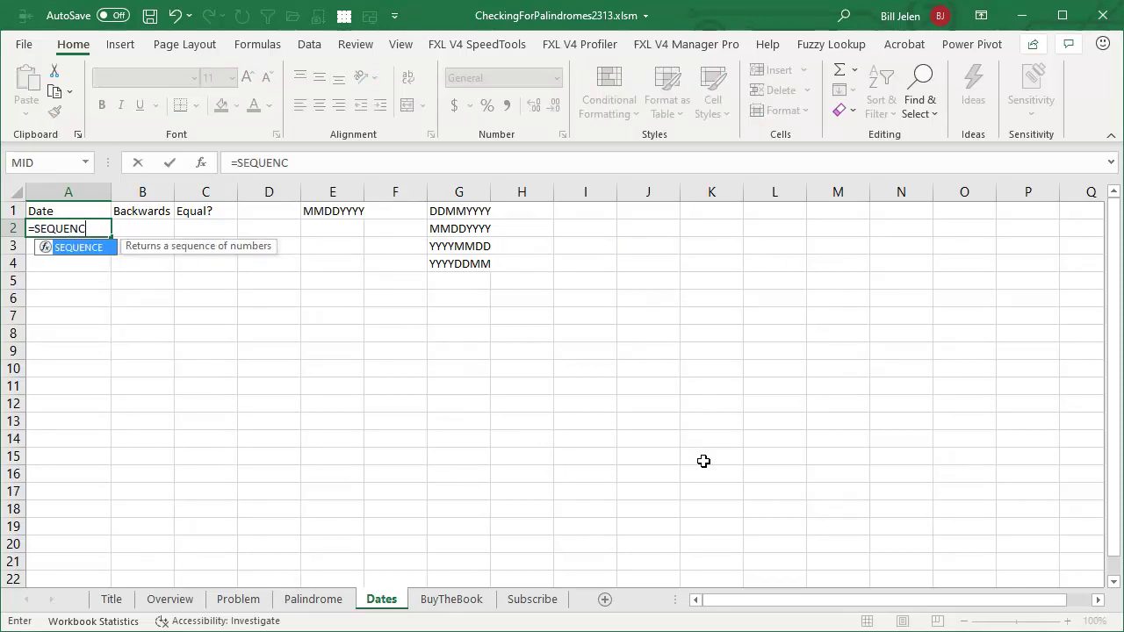
key("Tab")
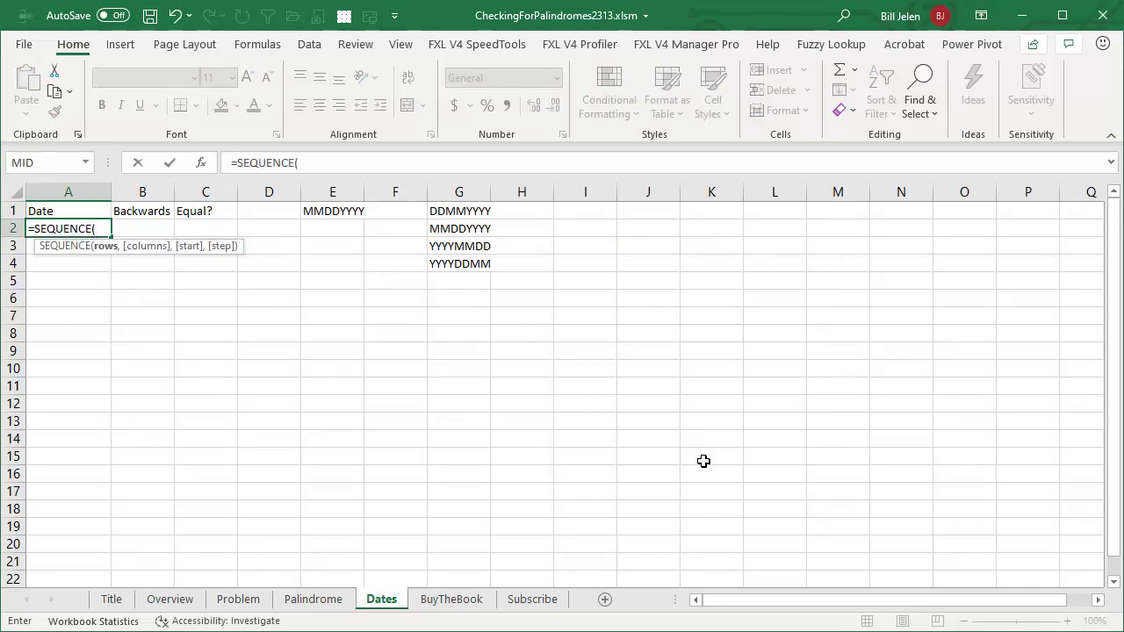
type("TODAY()")
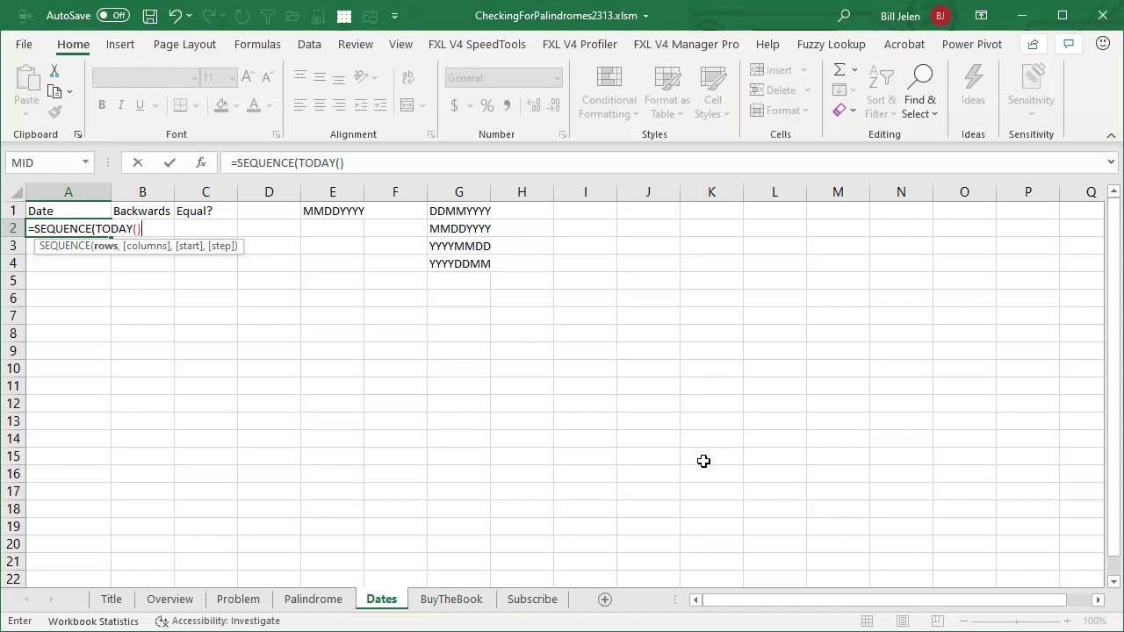
type("*2")
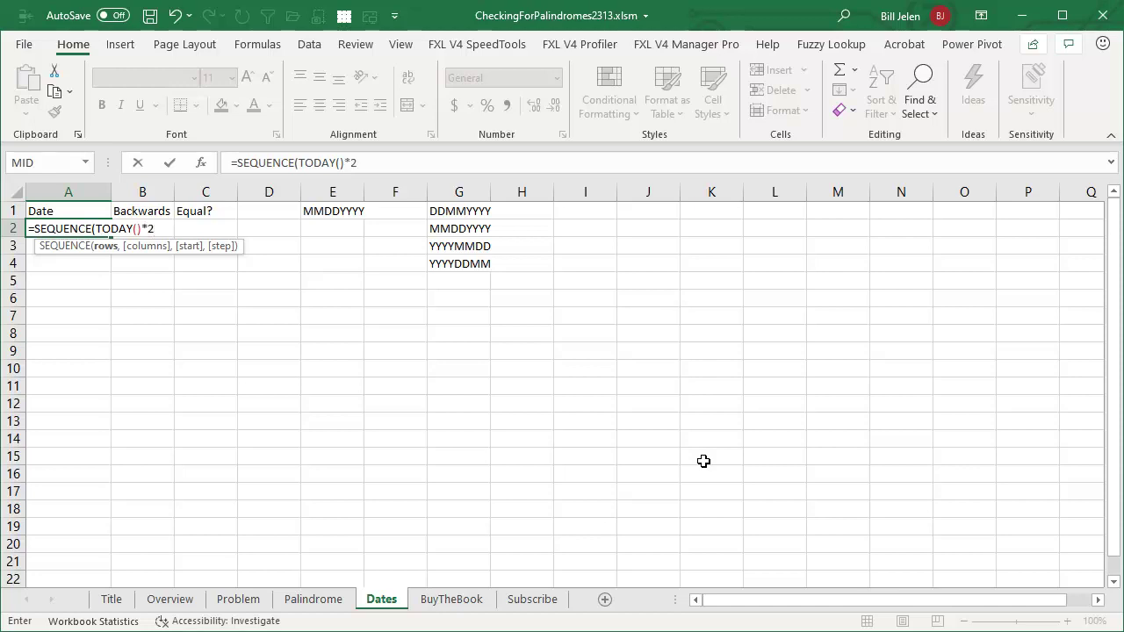
type(",1,")
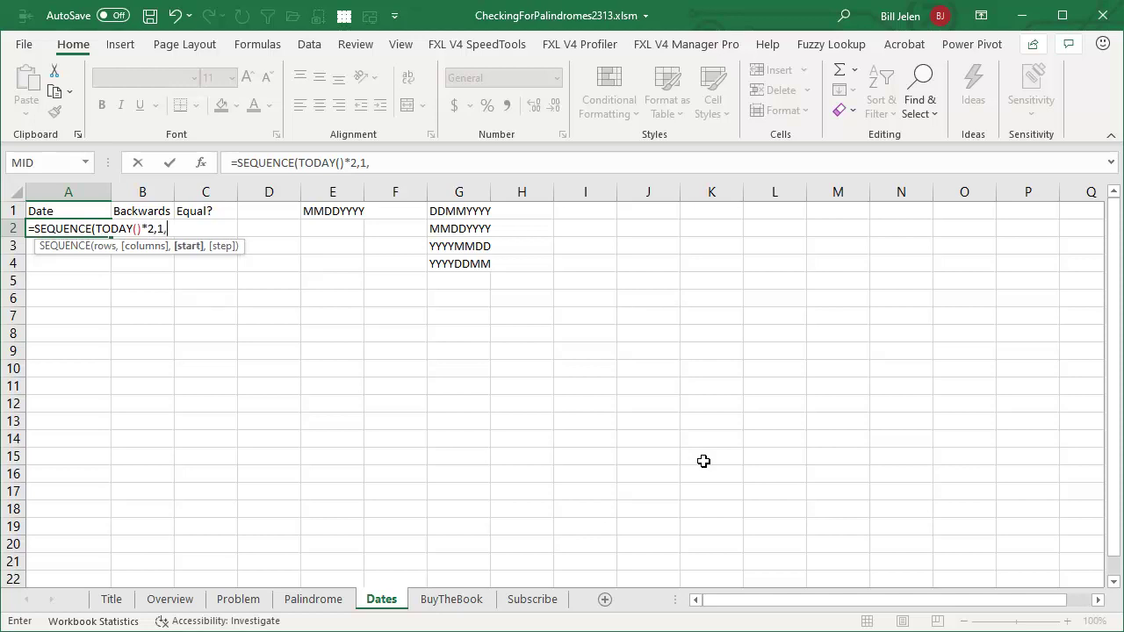
type("1,1")
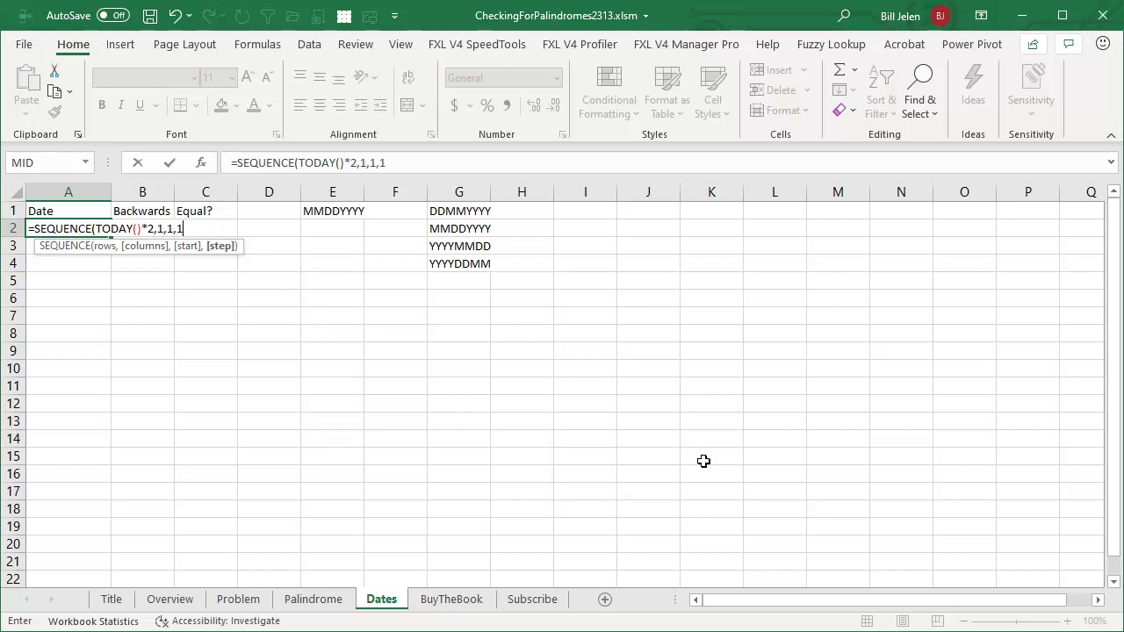
key("BackSpace")
key("BackSpace")
key("BackSpace")
key("BackSpace")
key("BackSpace")
key("BackSpace")
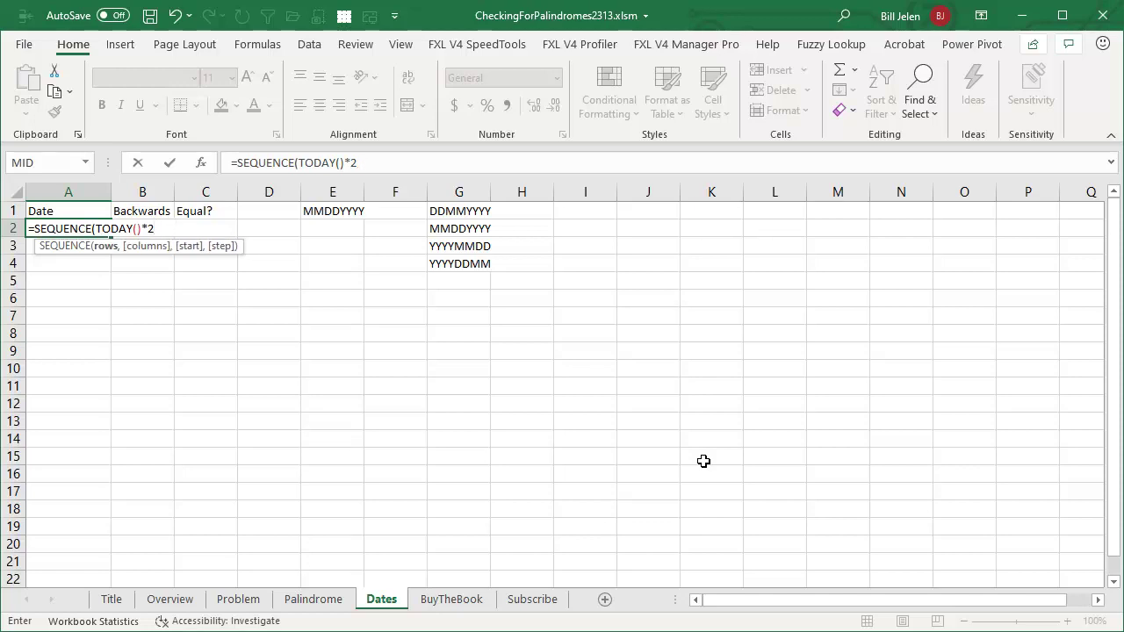
type(")")
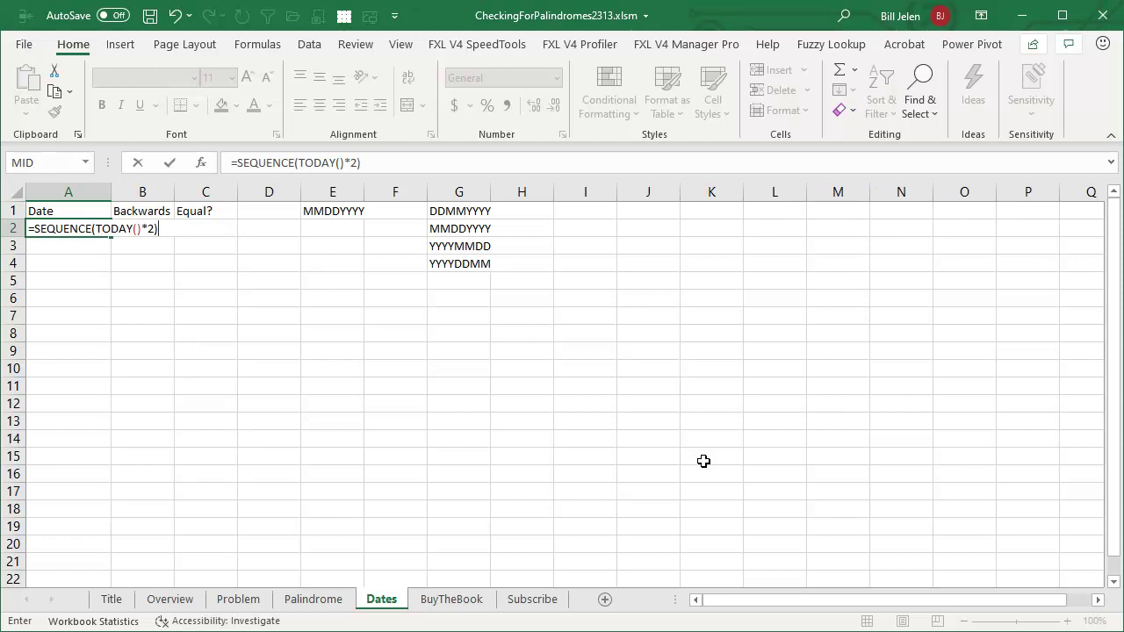
key("Return")
key("Up")
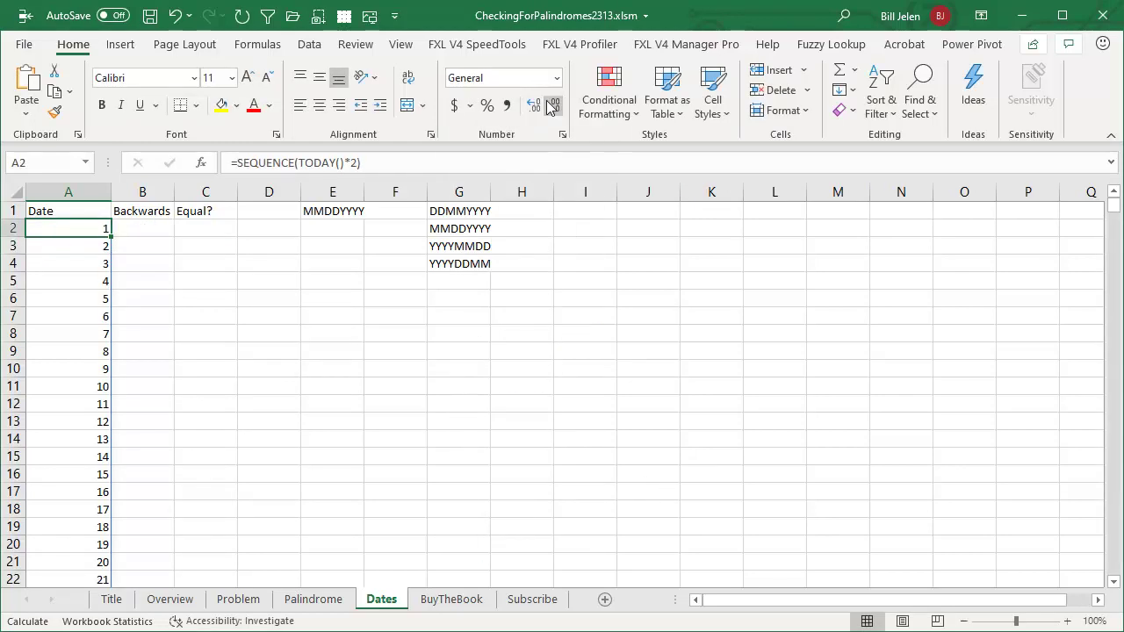
key("ctrl+shift+Down")
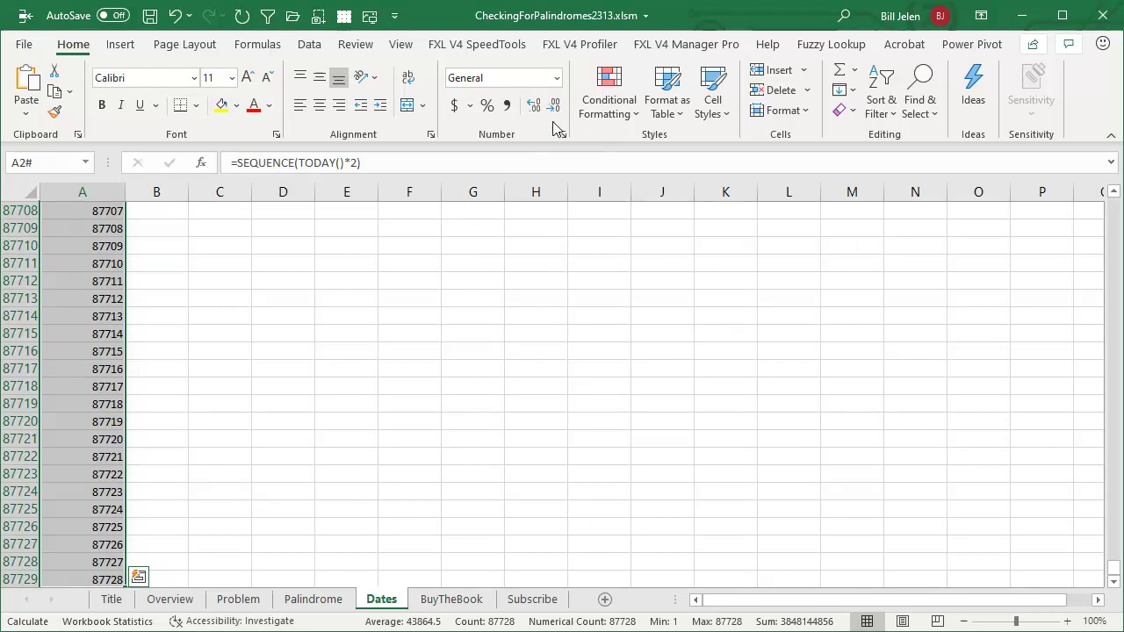
left_click(557, 79)
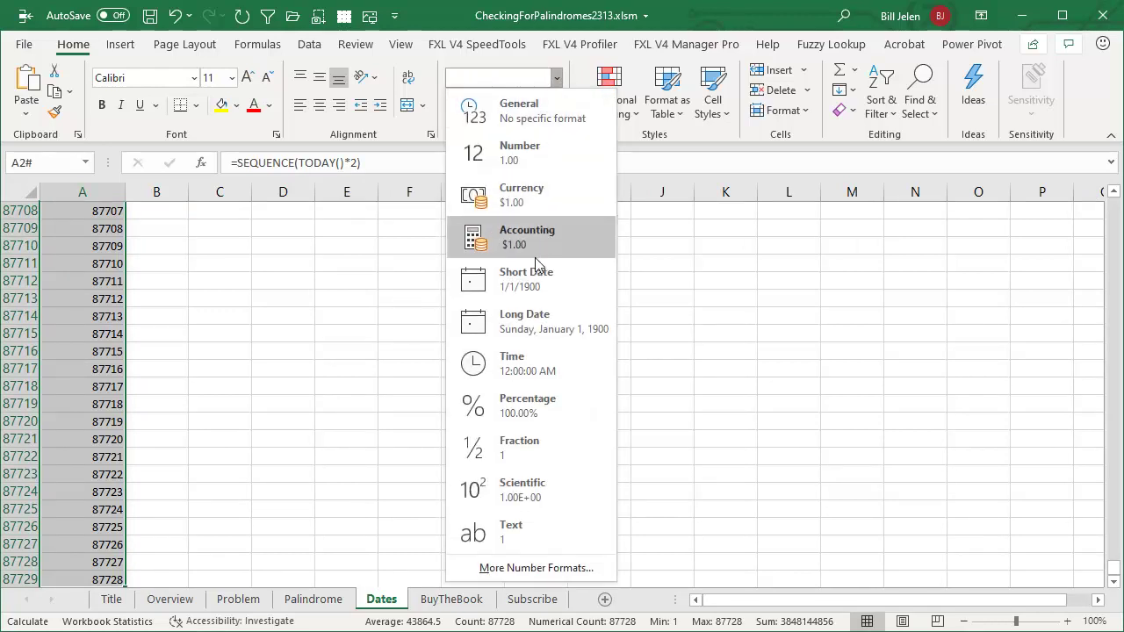
left_click(531, 279)
key("ctrl+BackSpace")
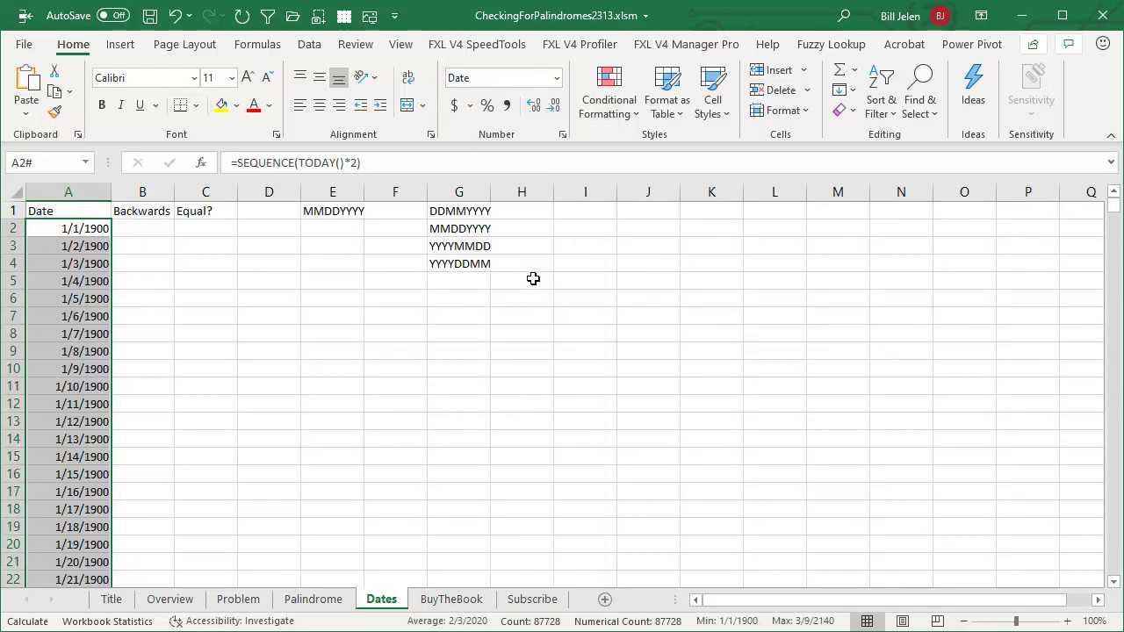
key("ctrl+period")
key("ctrl+period")
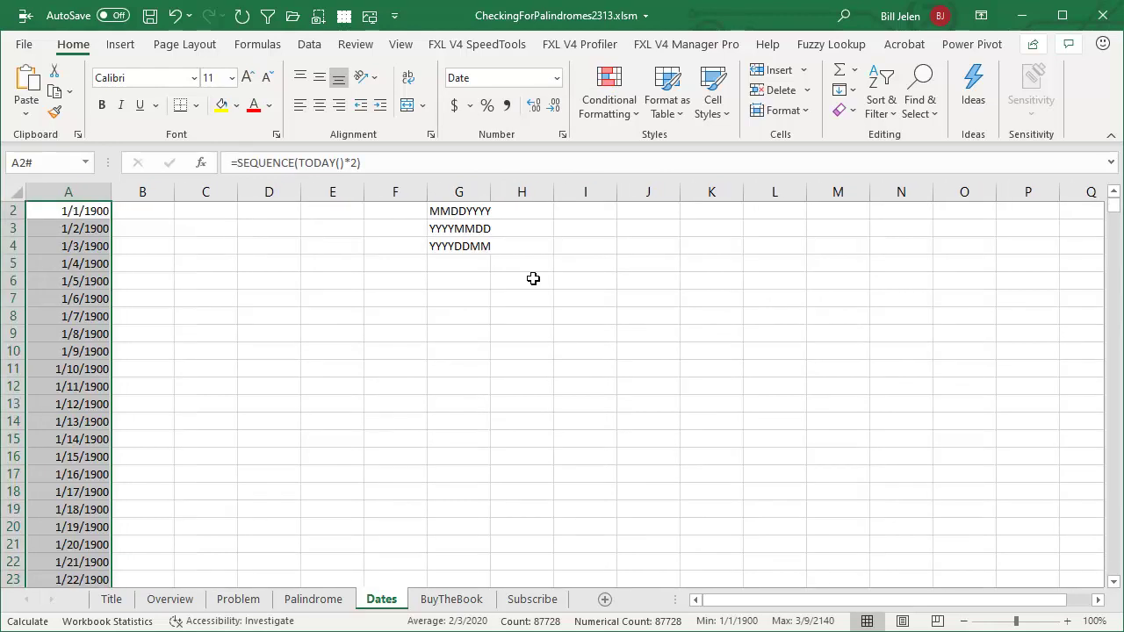
key("ctrl+Home")
key("Down")
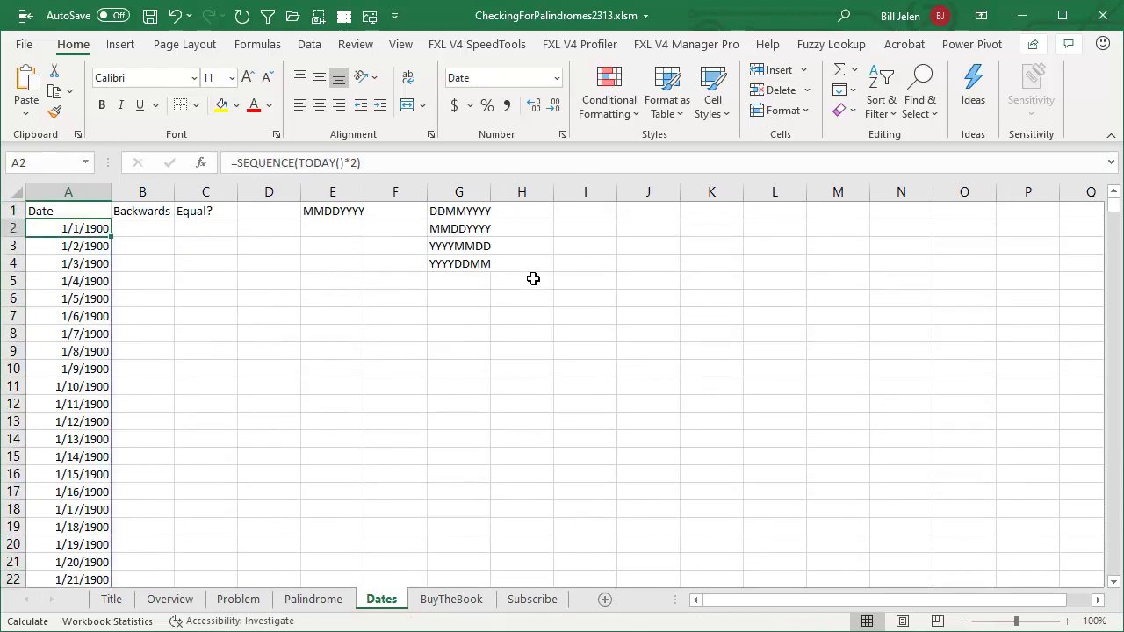
key("ctrl+shift+Down")
key("ctrl+shift+grave")
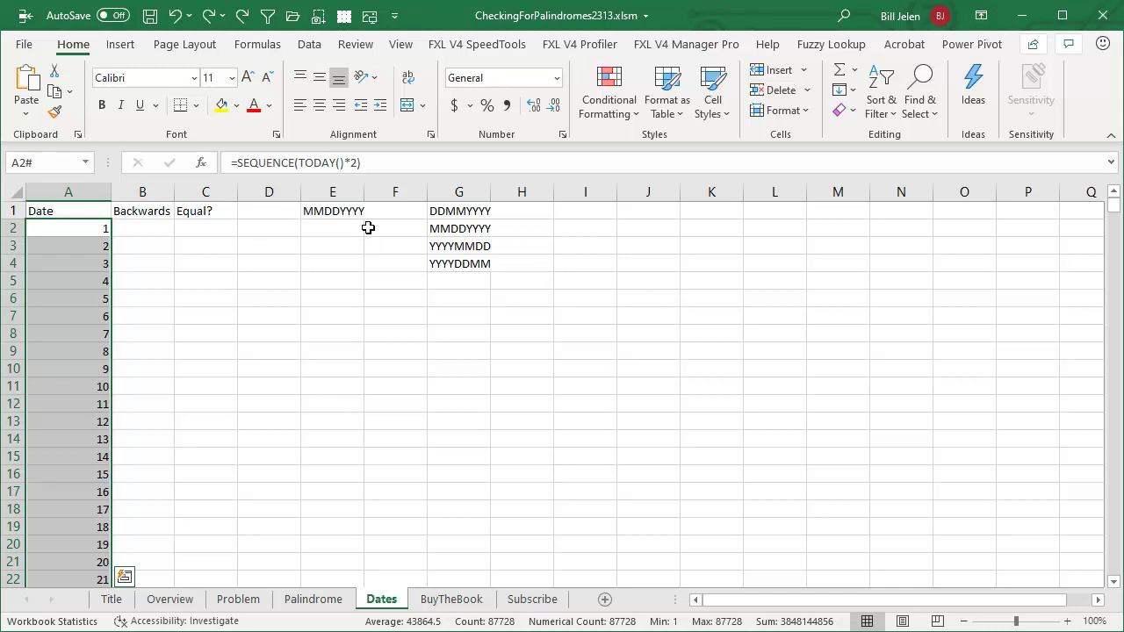
Change A2 to =TEXT(SEQUENCE(TODAY()*2),E1) so dates show as MMDDYYYY text like 01011900
left_click(232, 162)
type("TEXT(")
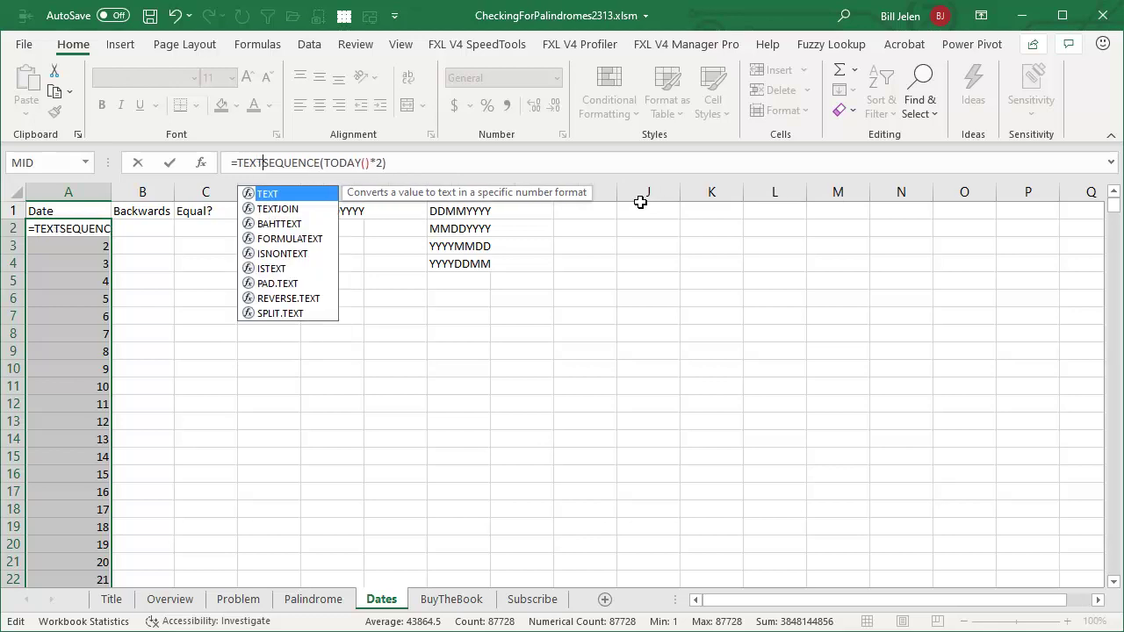
key("End")
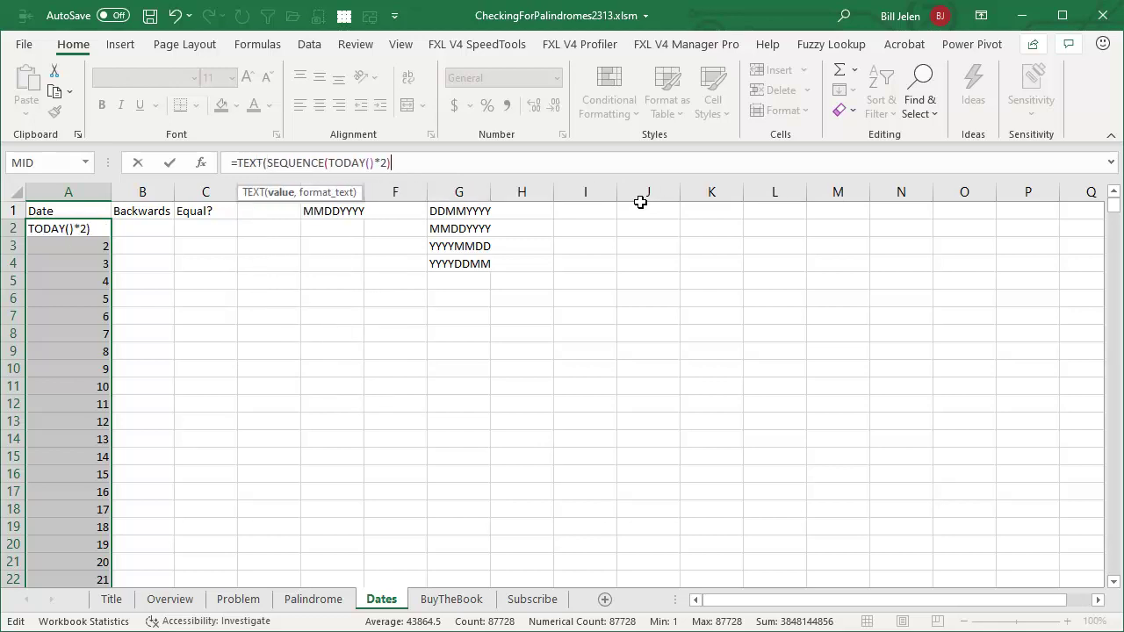
type(",")
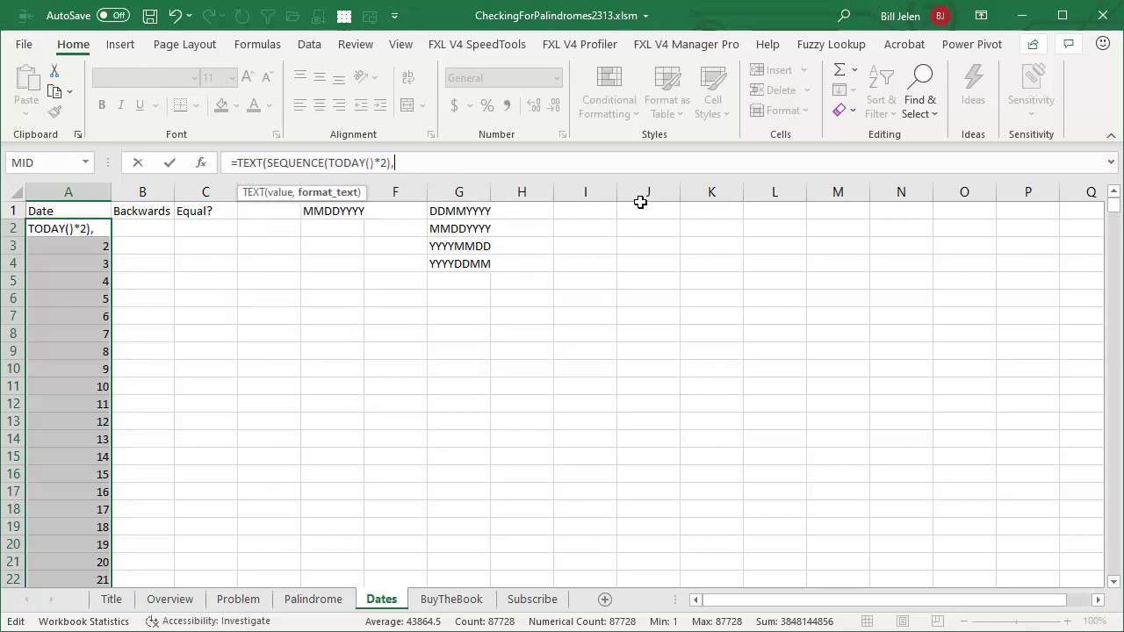
left_click(344, 211)
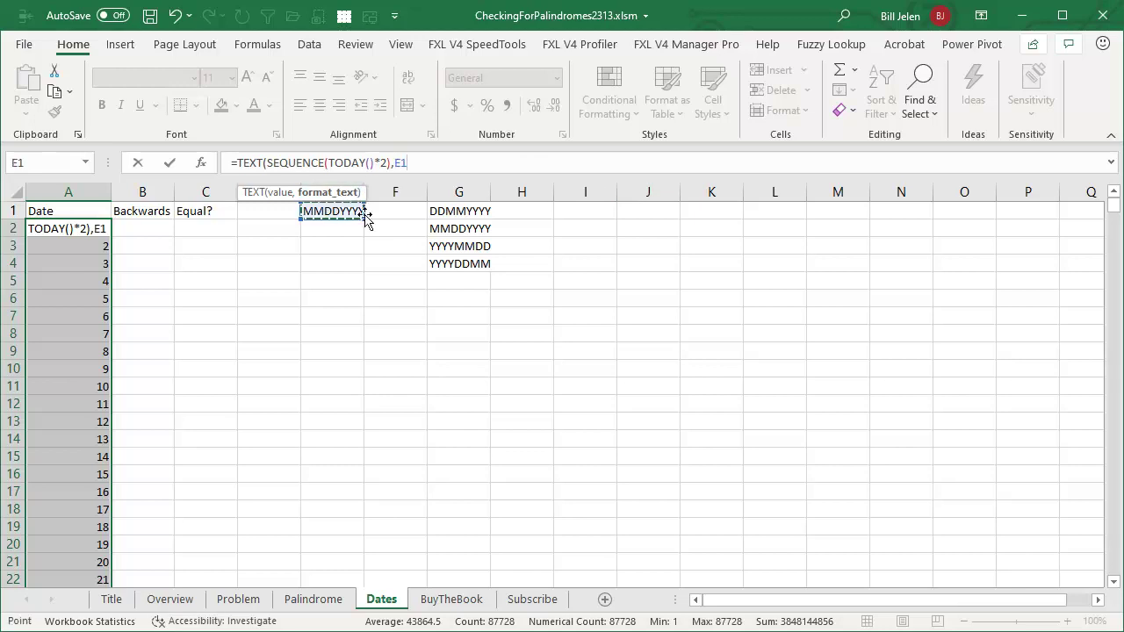
type(")")
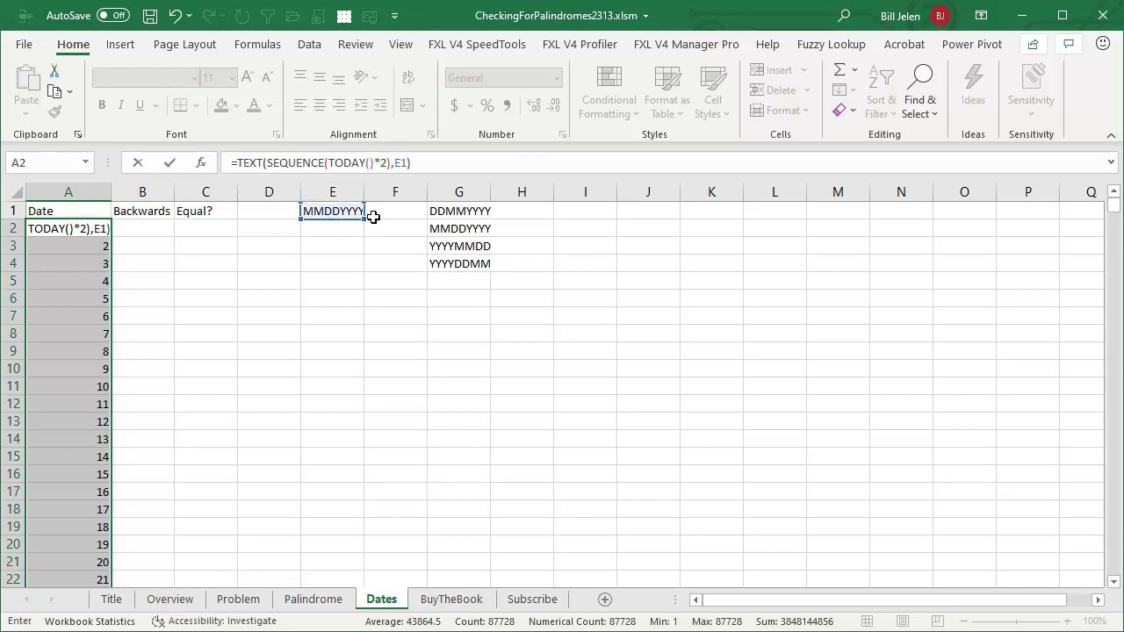
key("Return")
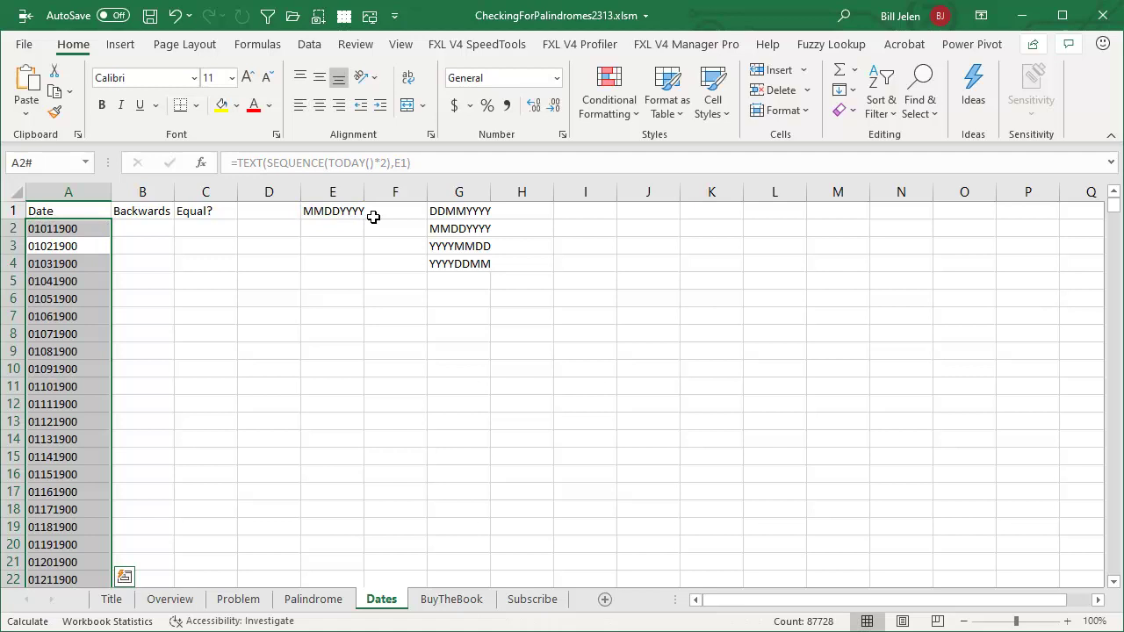
key("Up")
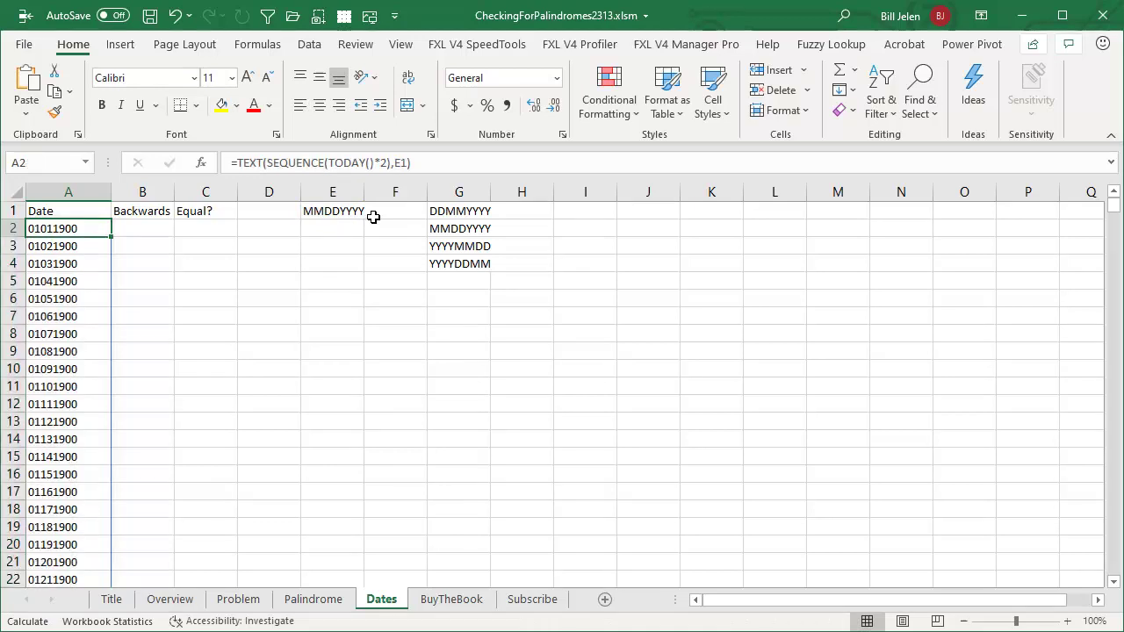
Check the spilled date list from its last row back to the top, ending on B2
key("ctrl+Down")
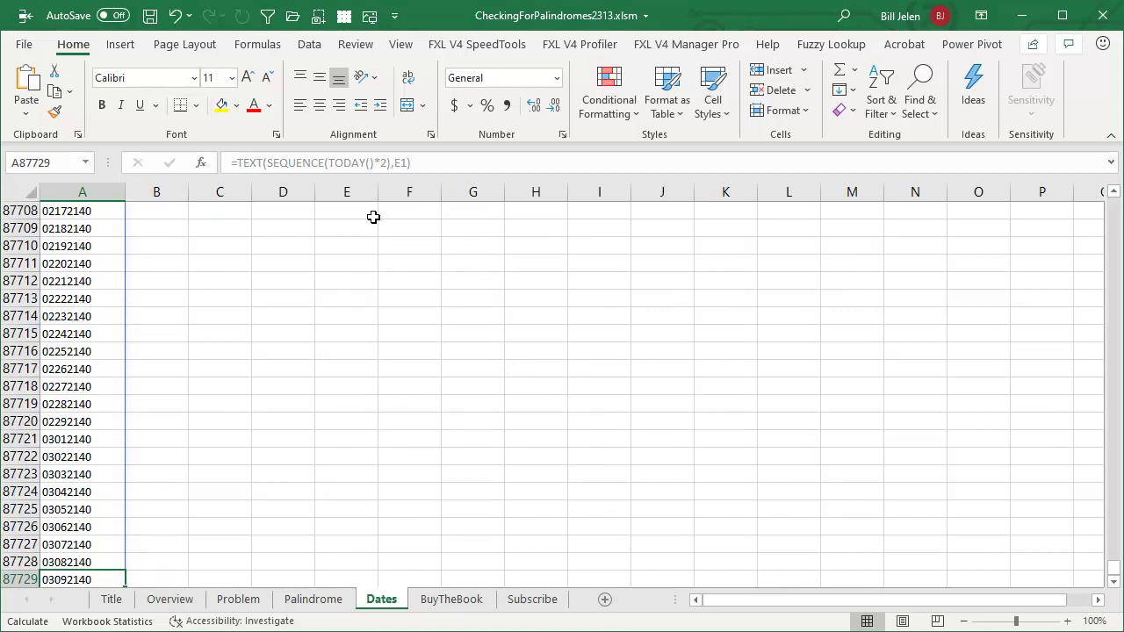
key("ctrl+Home")
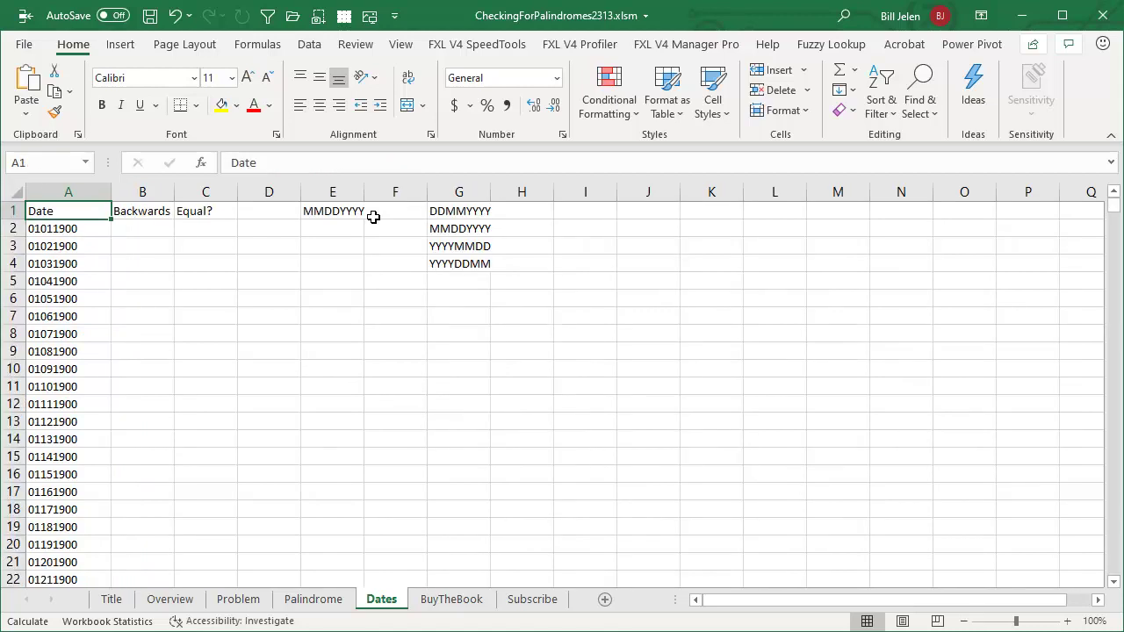
key("Down")
key("Right")
Copy the reversing formula from Palindrome B2 into B2 of the Dates sheet
key("ctrl+Page_Up")
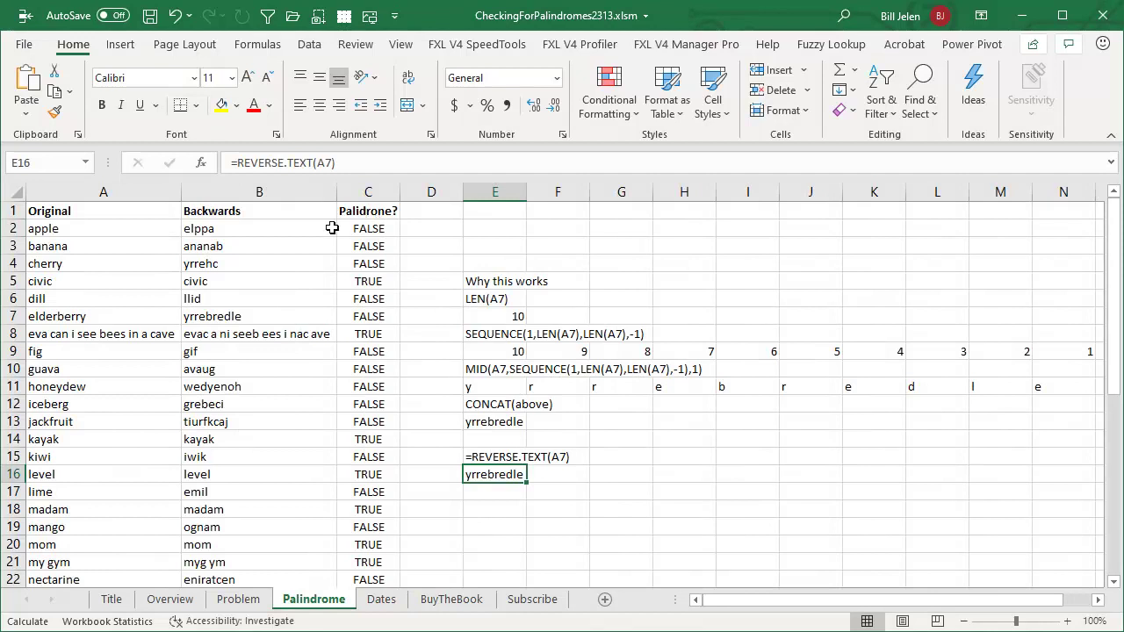
left_click(233, 228)
key("ctrl+c")
key("ctrl+Page_Down")
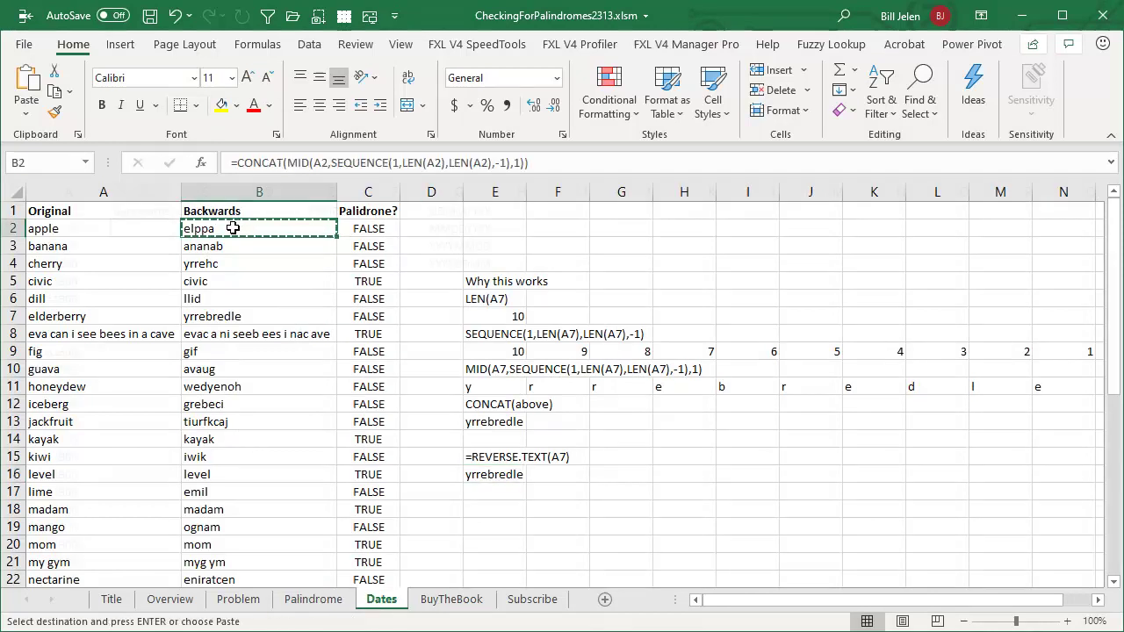
key("ctrl+v")
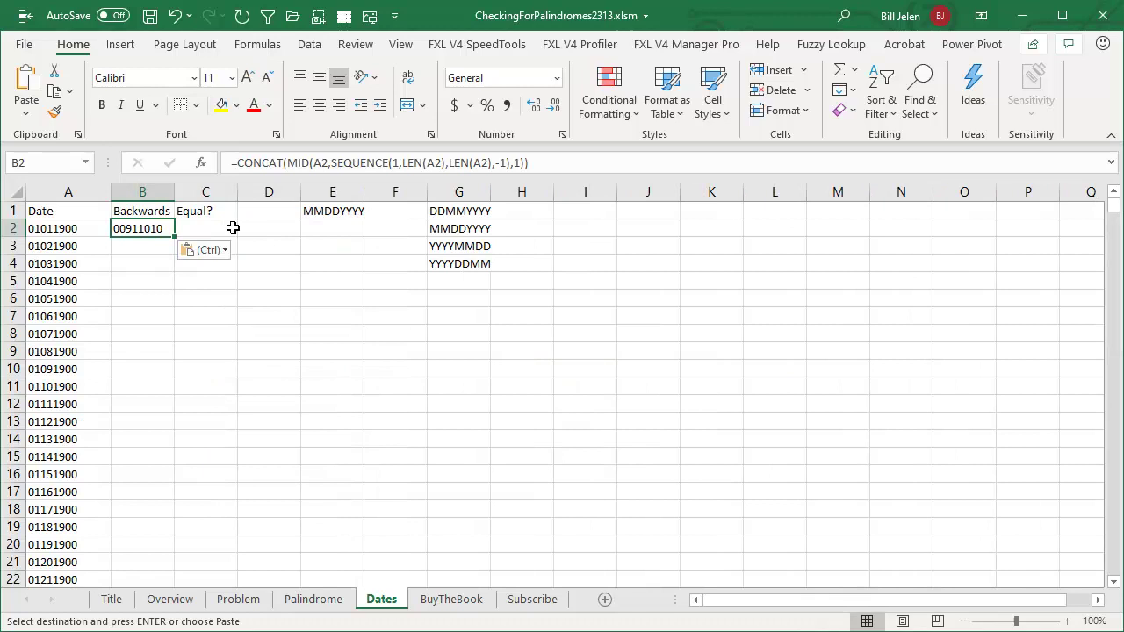
Enter =A2=B2 in C2 and fill B2:C2 down the whole date list
left_click(233, 228)
type("=")
key("Left")
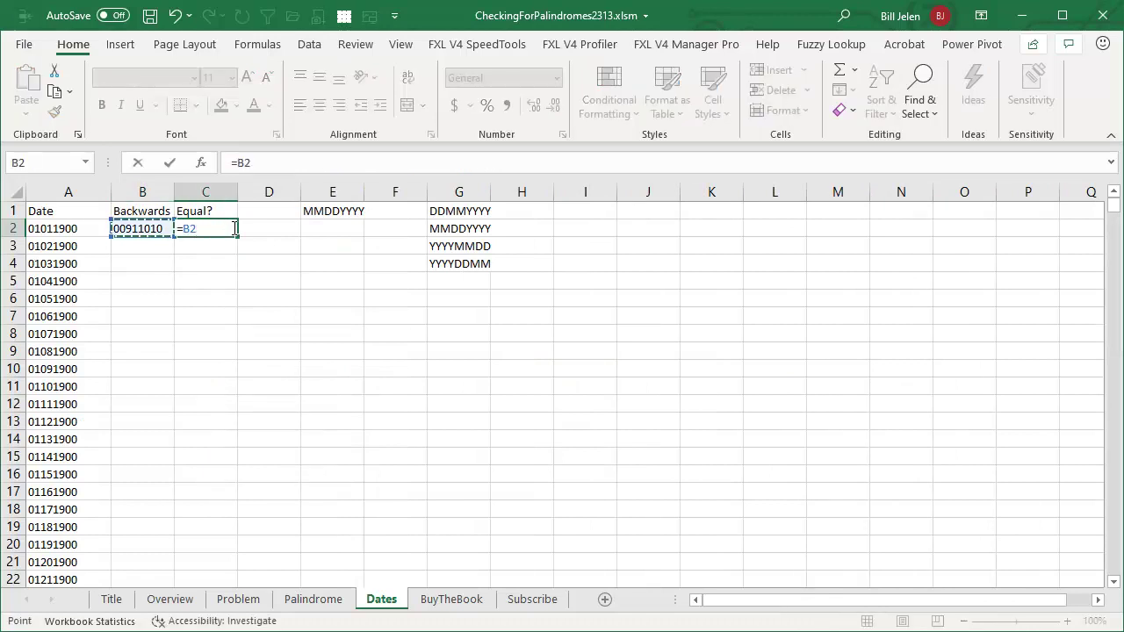
key("Left")
type("=")
key("Left")
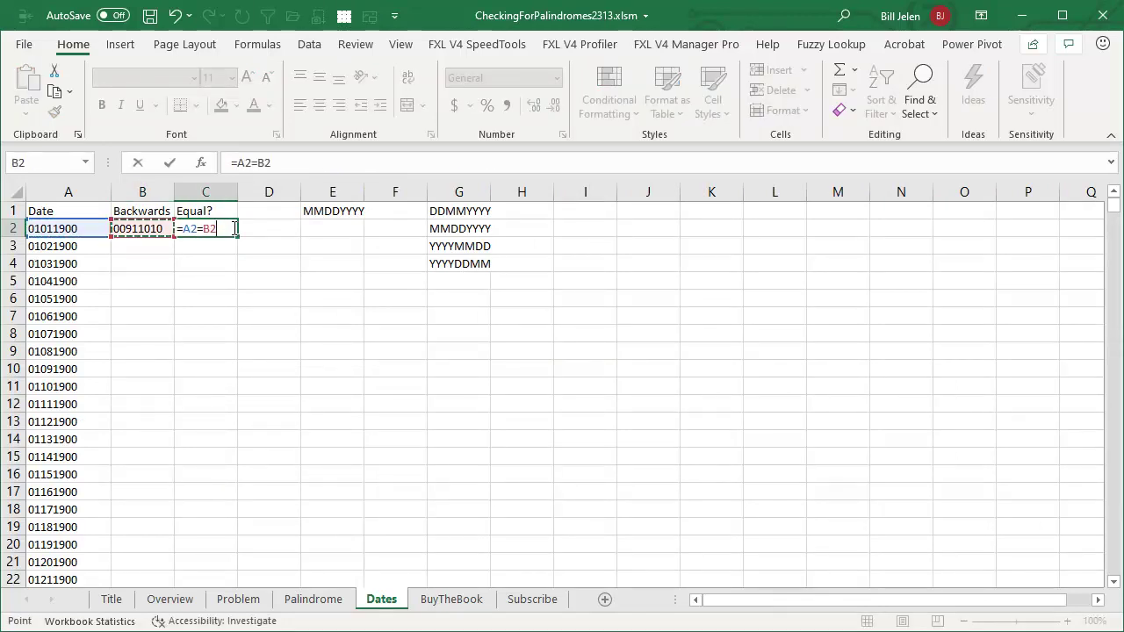
key("Return")
key("Up")
key("Left")
key("shift+Right")
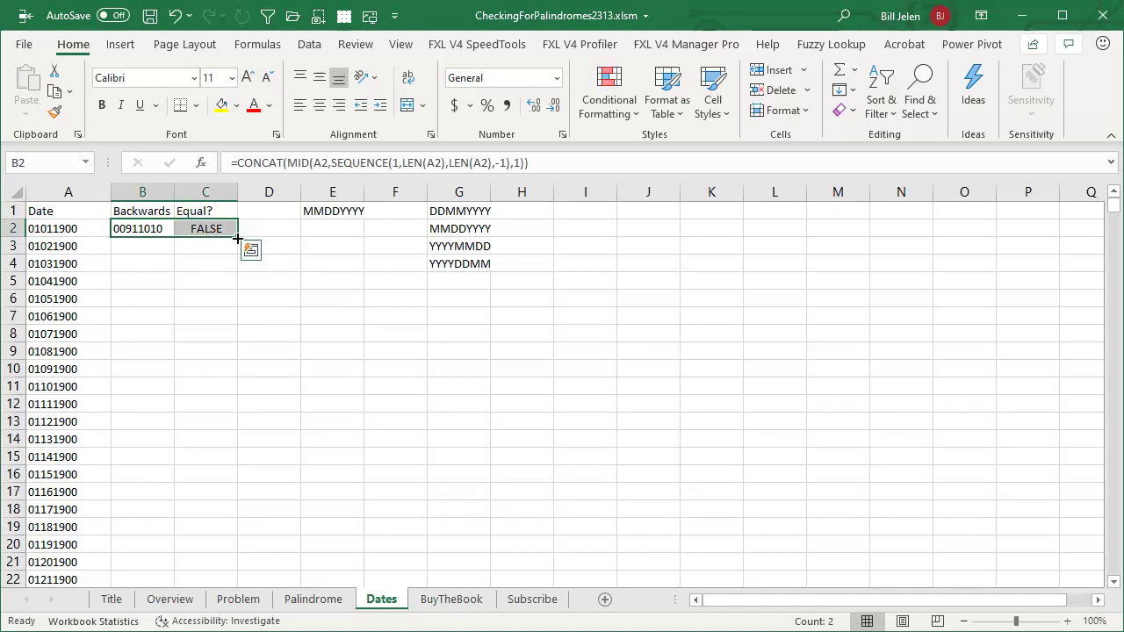
double_click(237, 238)
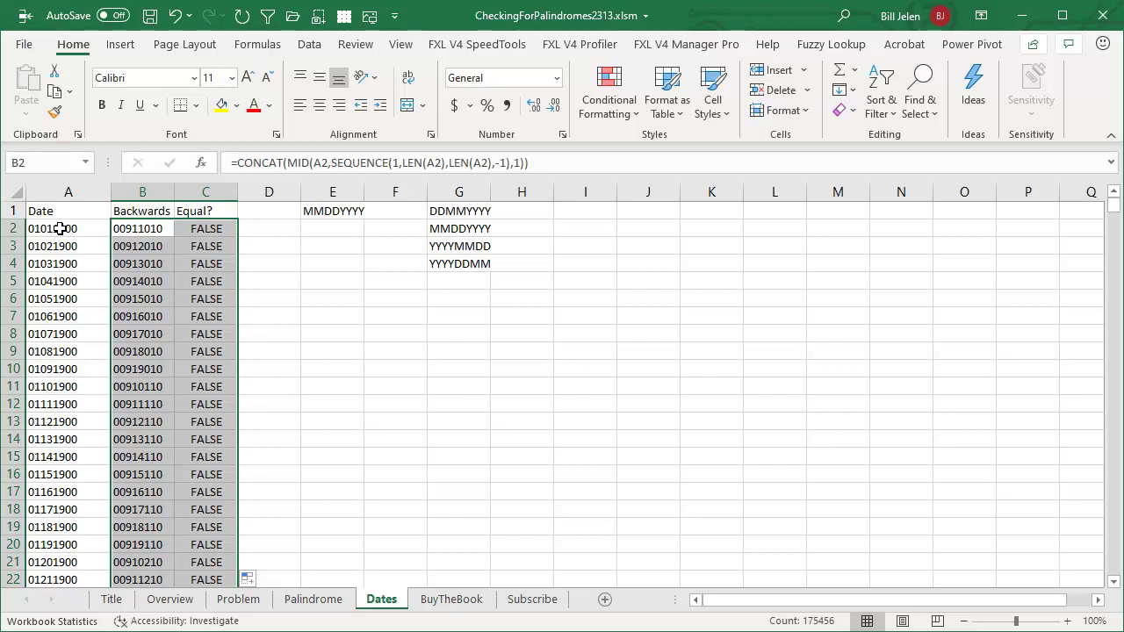
Filter the date list to keep only rows where Equal? is TRUE
left_click(197, 228)
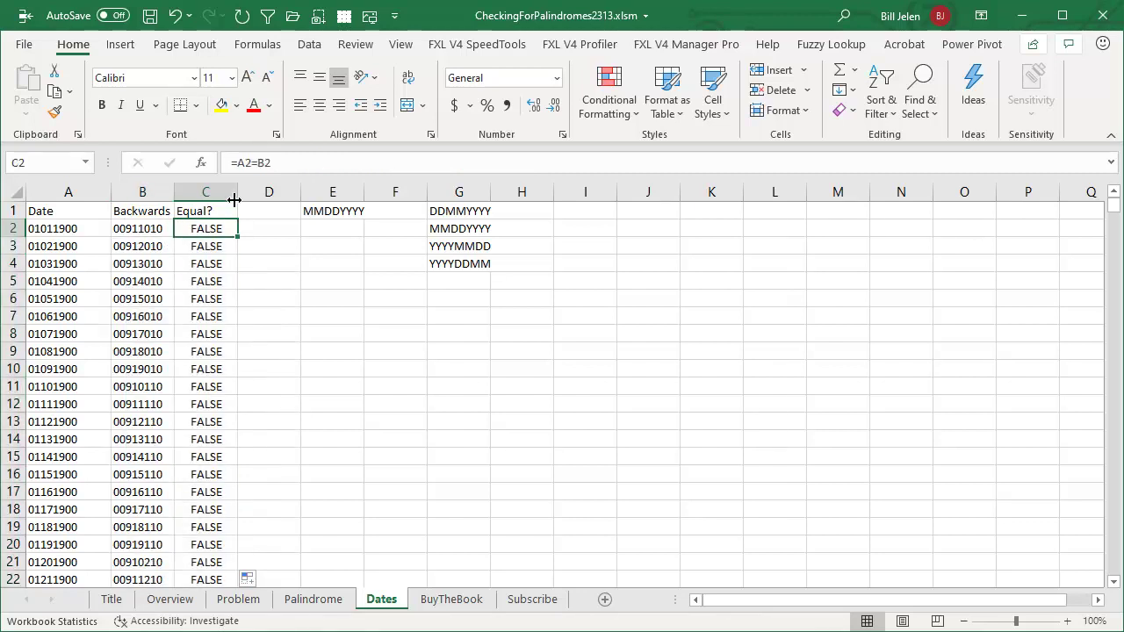
left_click(310, 45)
left_click(711, 88)
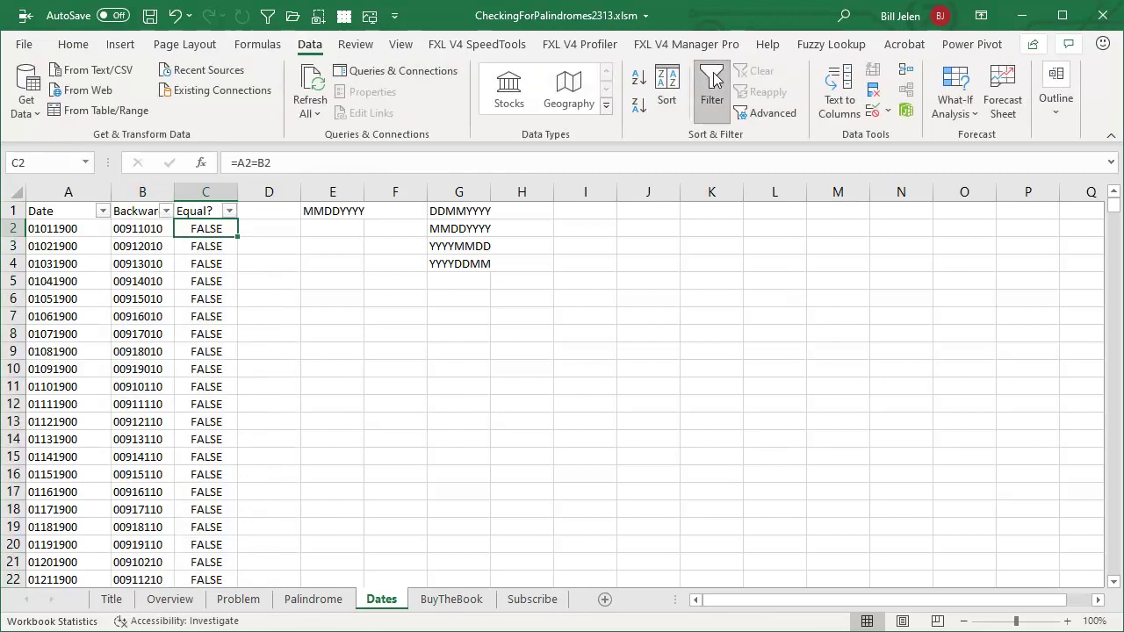
left_click(228, 211)
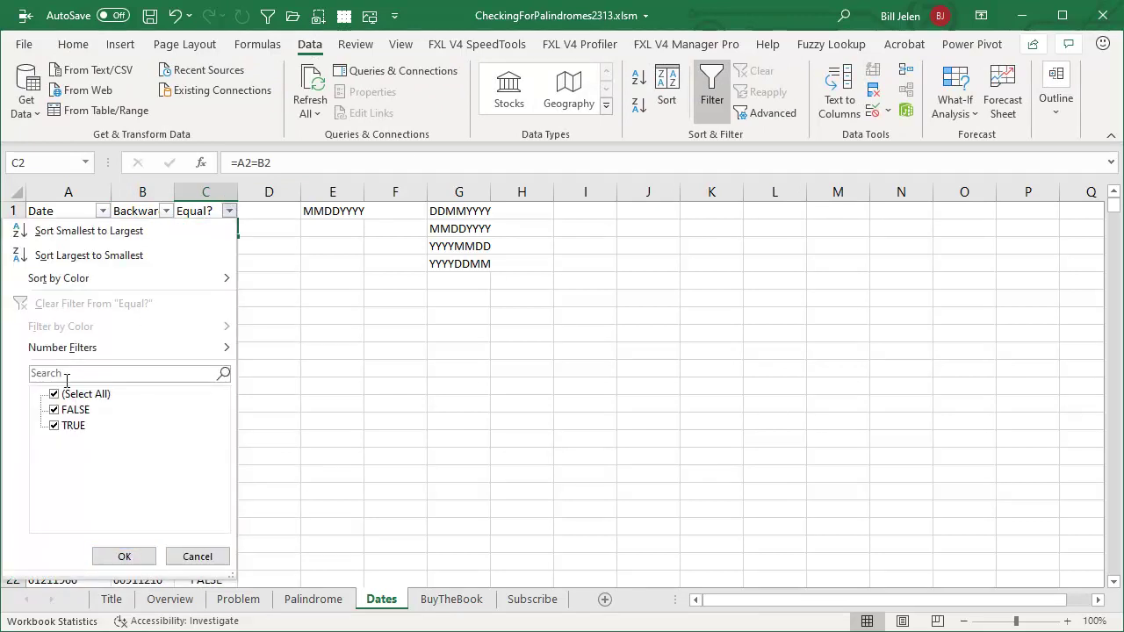
left_click(54, 410)
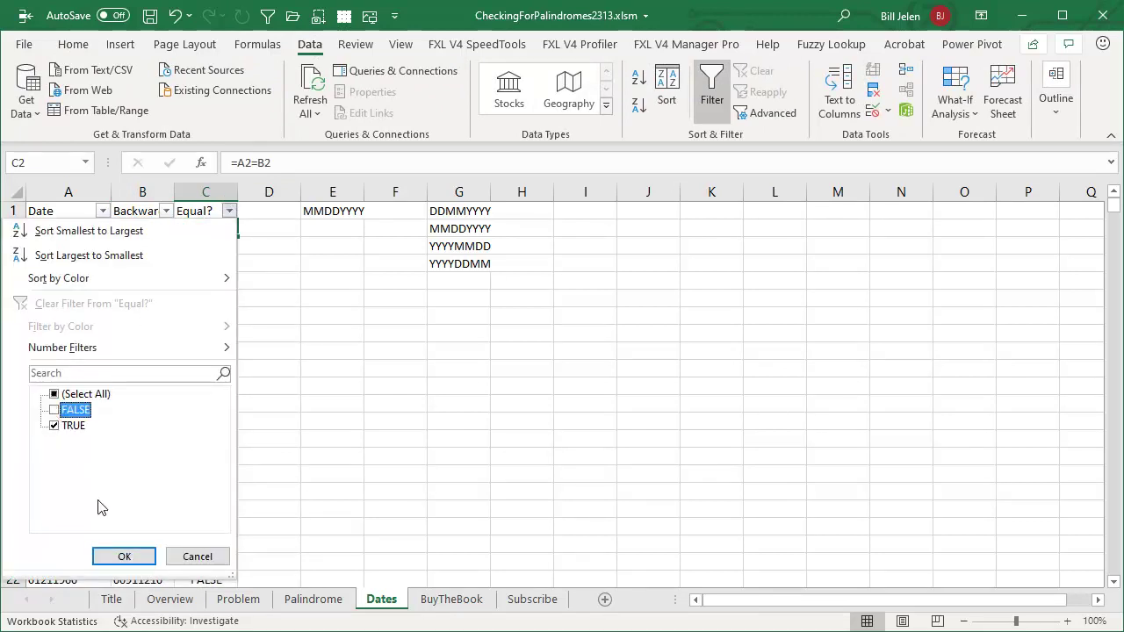
left_click(124, 556)
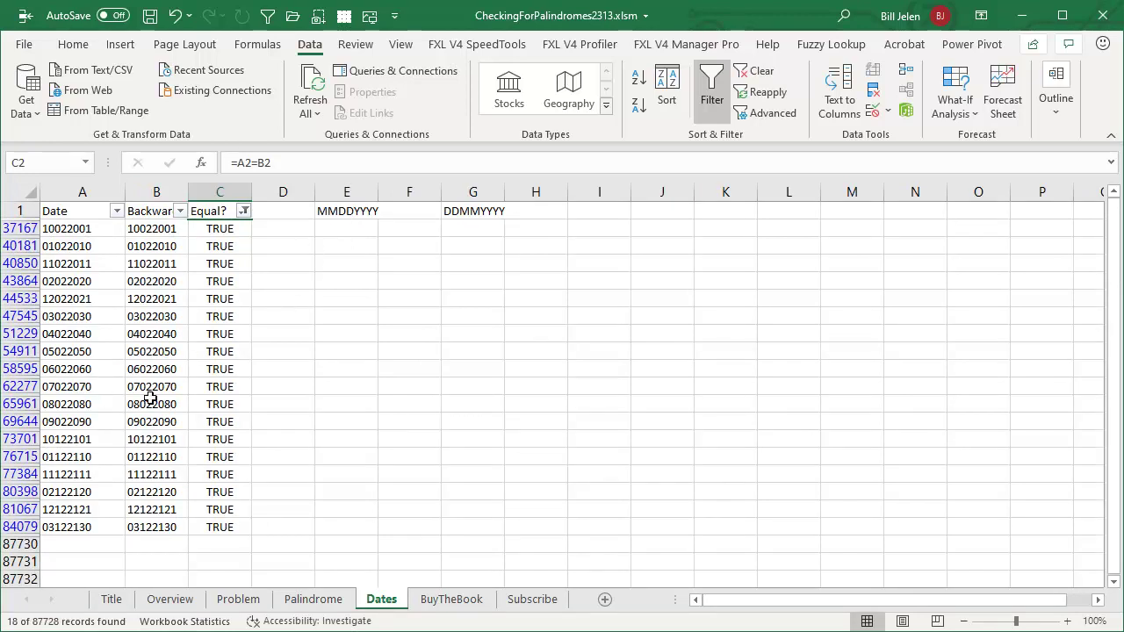
Make the 02022020 date and its reverse red
left_click(88, 285)
left_click_drag(87, 286, 149, 285)
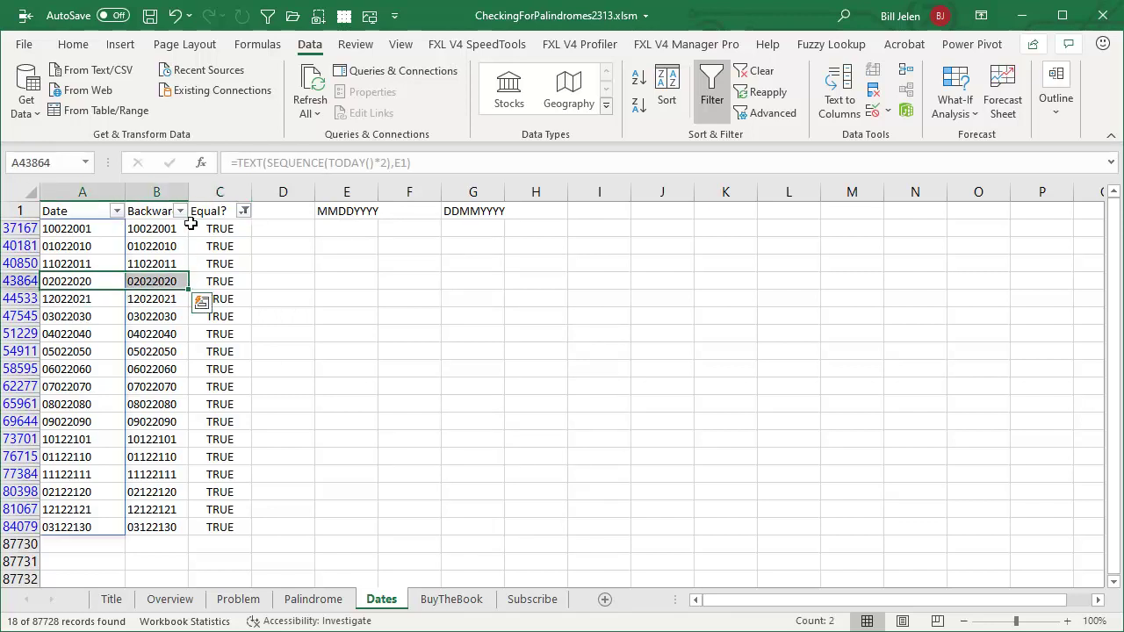
left_click(73, 44)
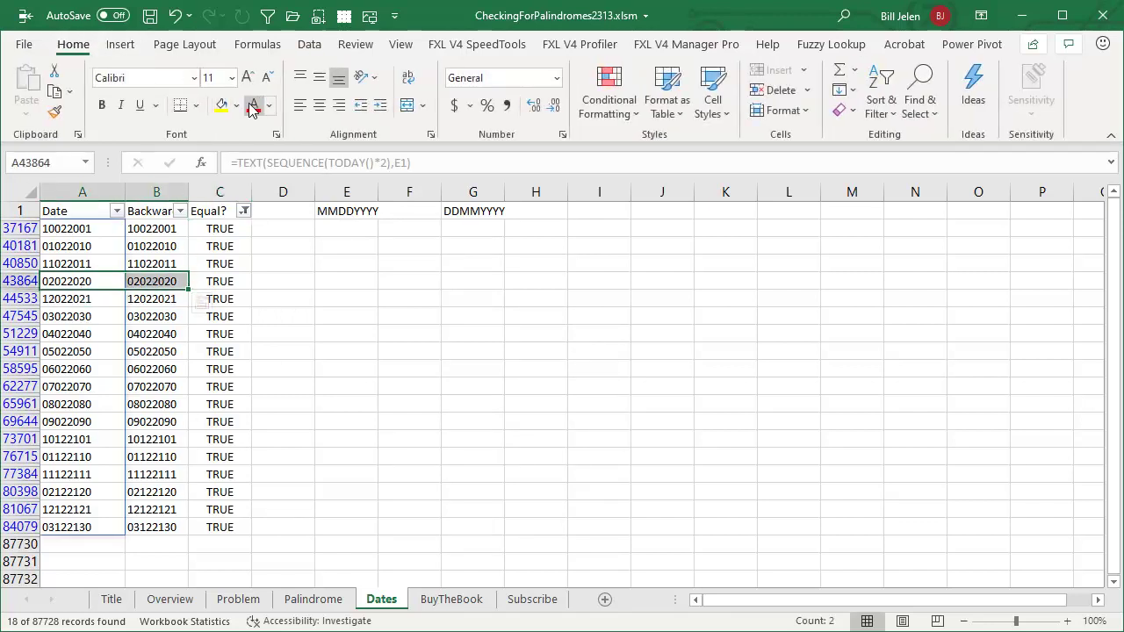
left_click(254, 105)
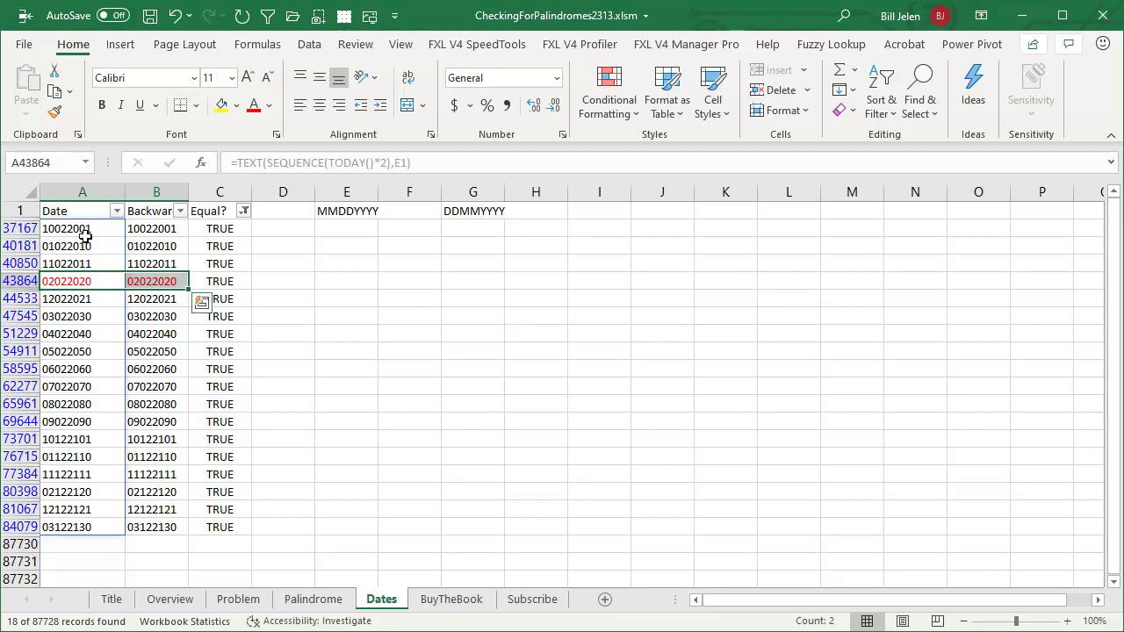
Make all 18 filtered palindrome dates and reverses red, and set E1 to DDMMYYYY
left_click_drag(83, 228, 150, 524)
left_click(253, 105)
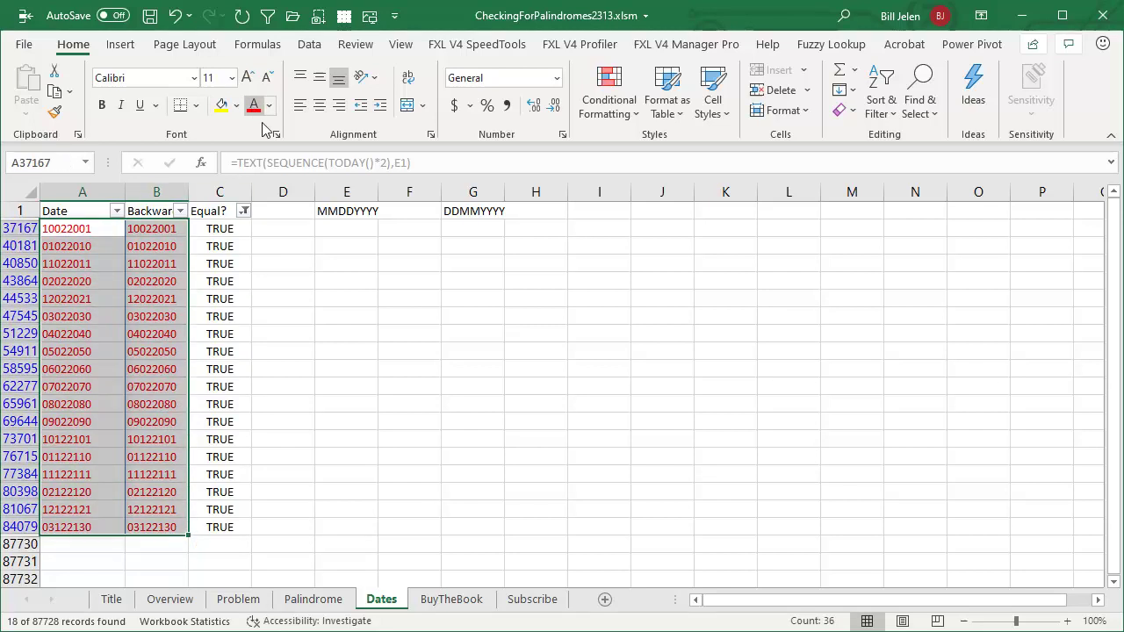
left_click(346, 213)
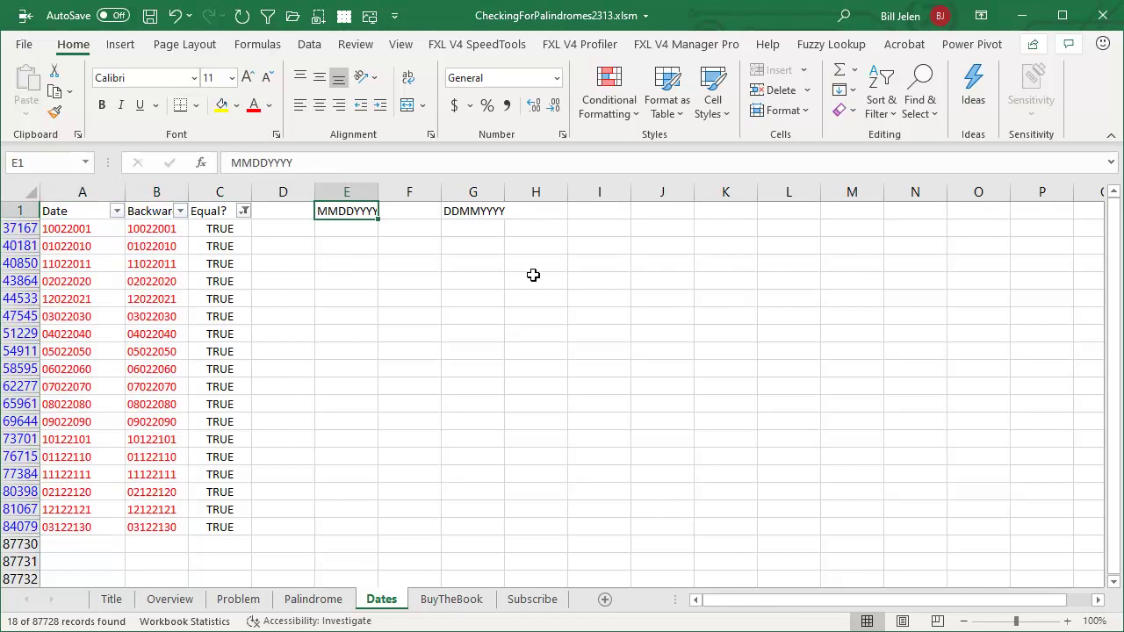
type("DDMM")
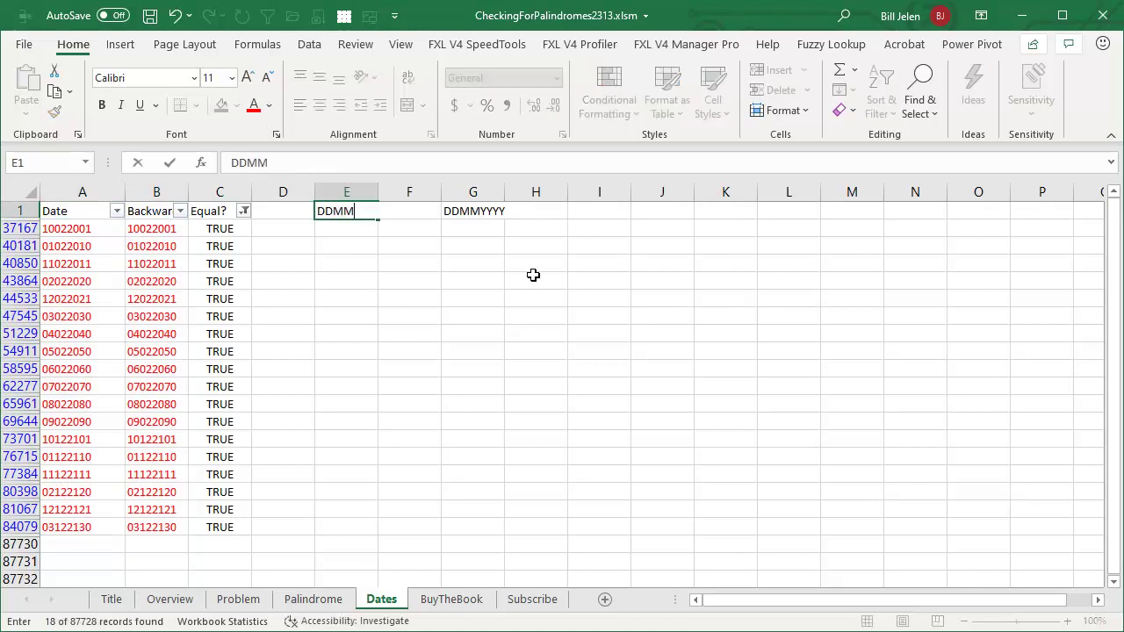
type("YYYY")
key("Return")
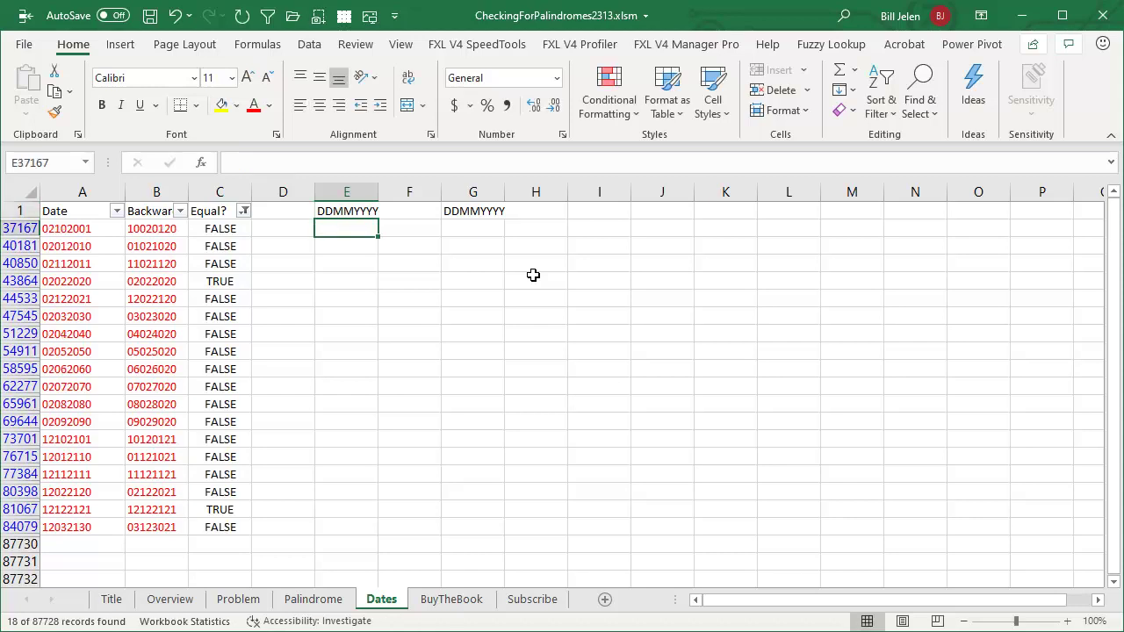
Reapply the Equal? filter and scroll through the 42 DDMMYYYY palindrome dates
left_click(214, 211)
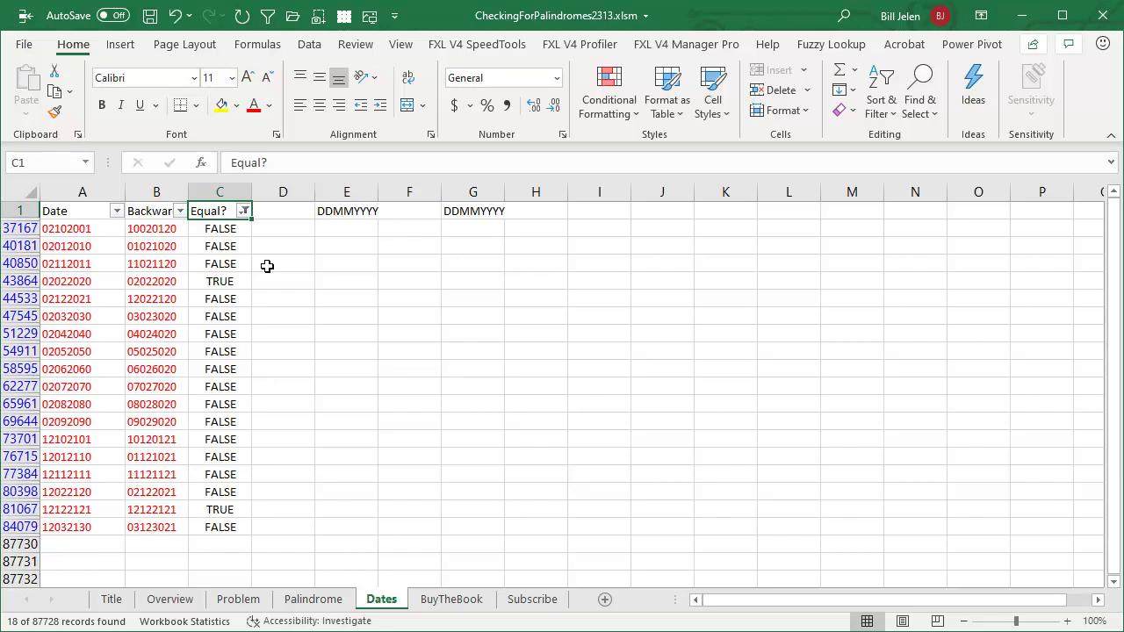
left_click(309, 44)
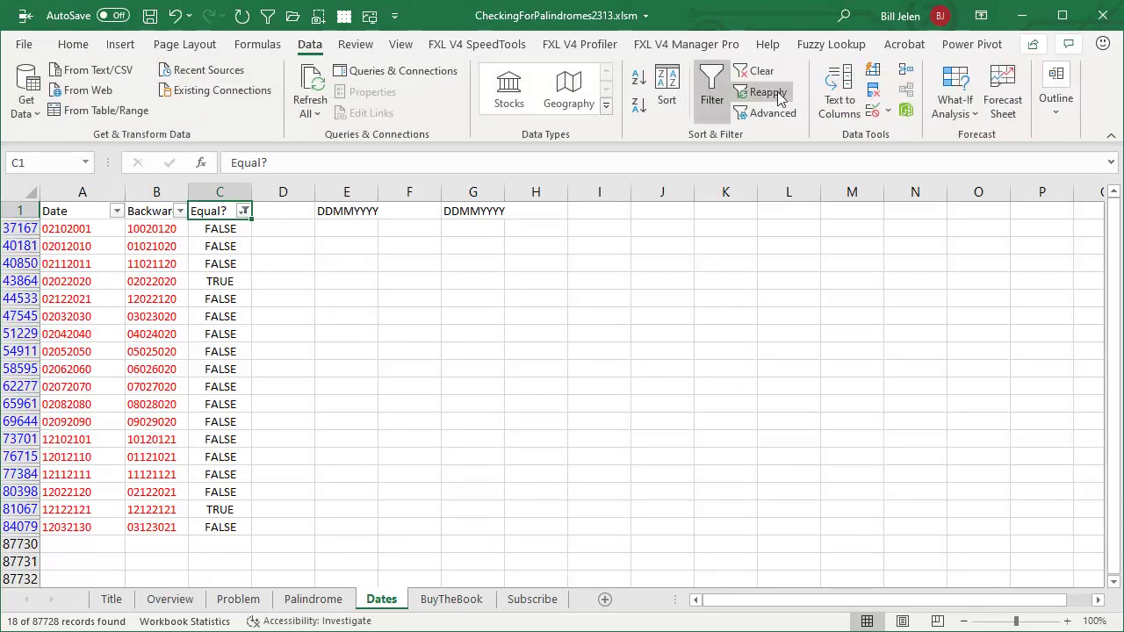
left_click(778, 99)
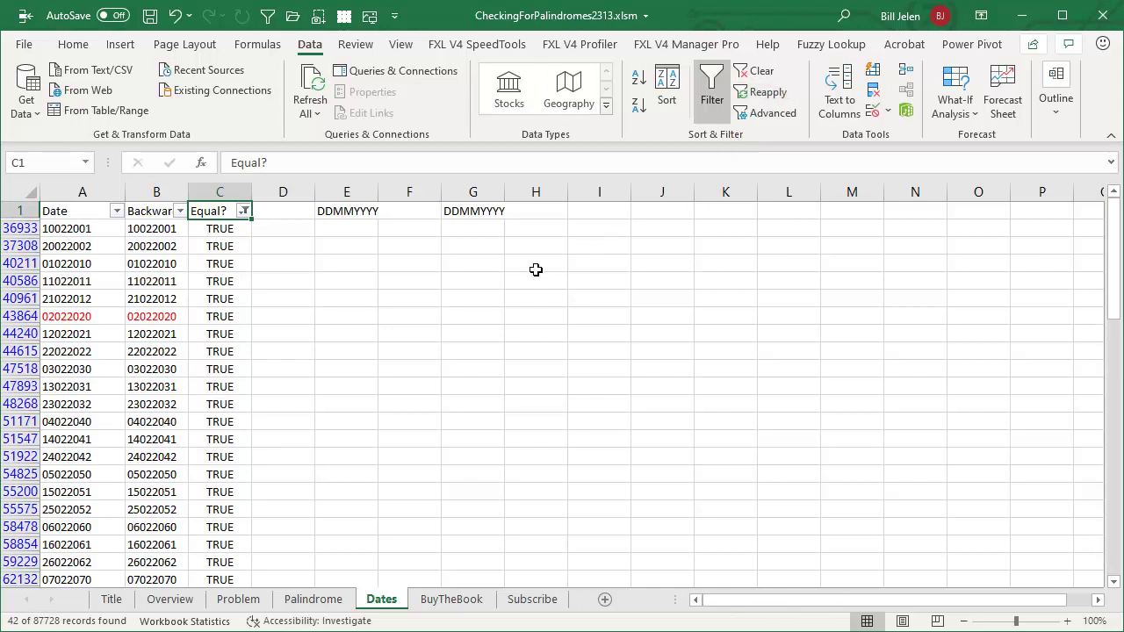
scroll(187, 316, "down", 4)
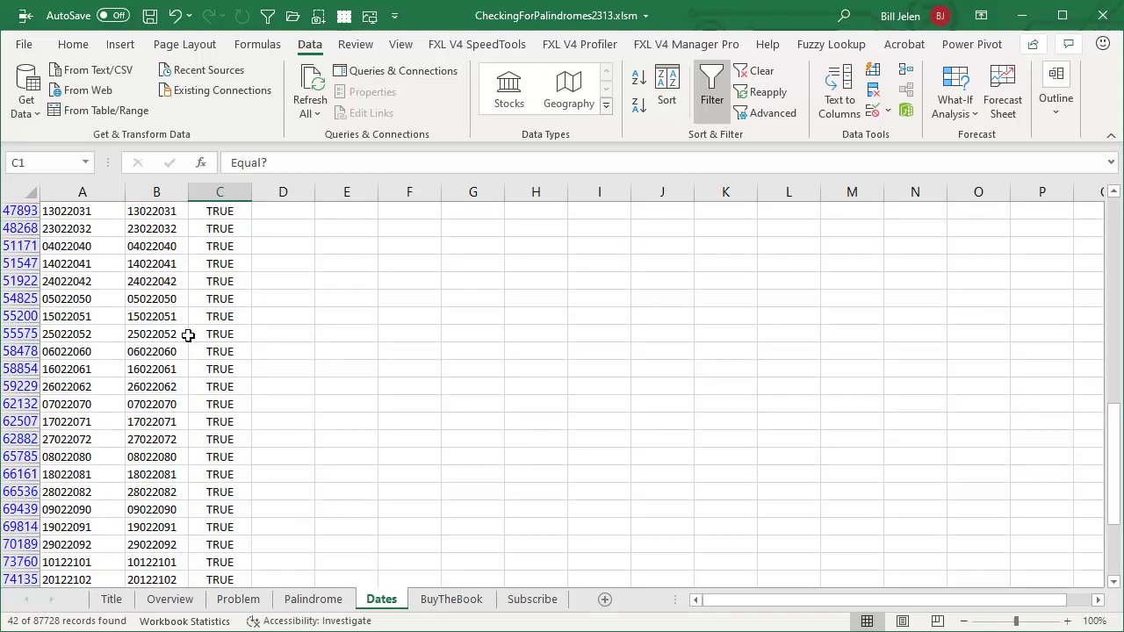
scroll(188, 342, "down", 3)
scroll(188, 352, "down", 2)
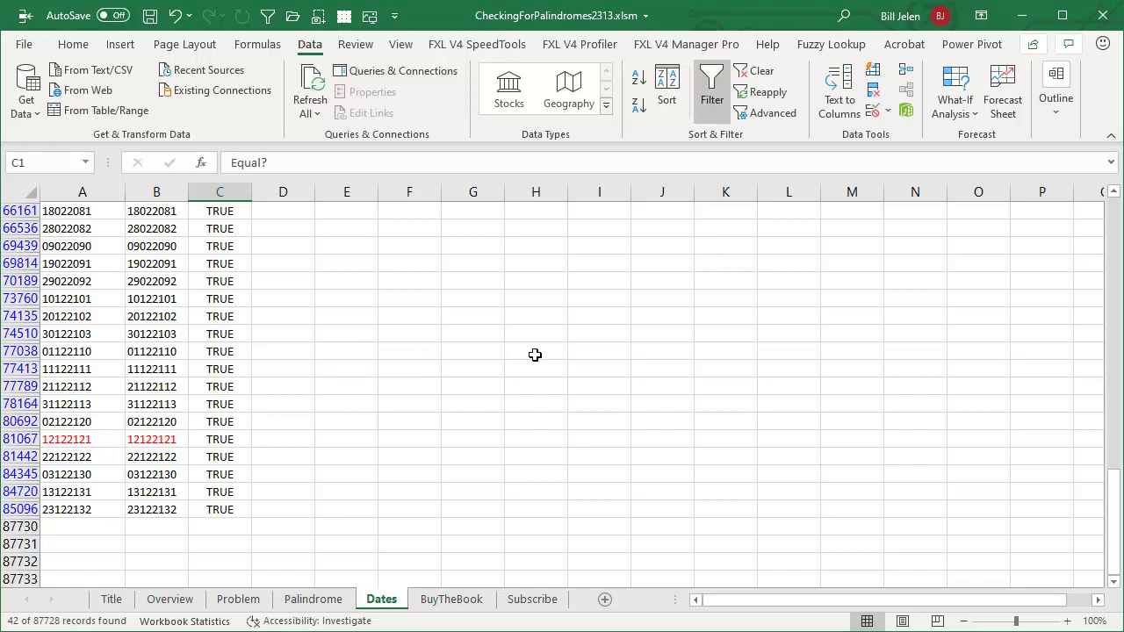
scroll(516, 370, "up", 8)
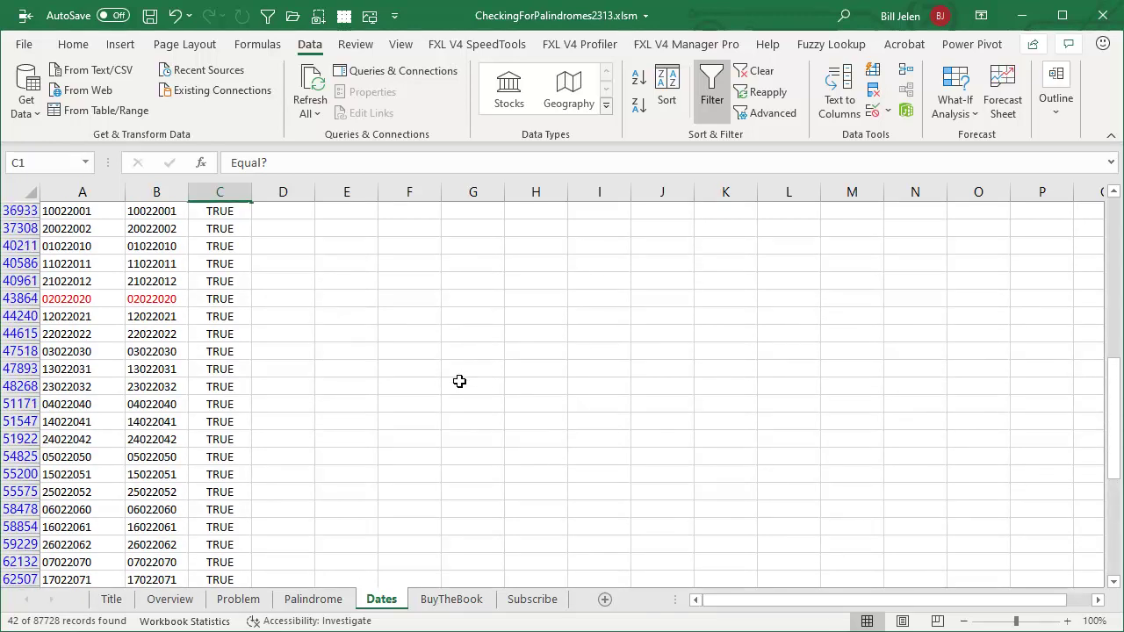
Set E1 to YYYYMMDD and reapply the palindrome filter
left_click(351, 214)
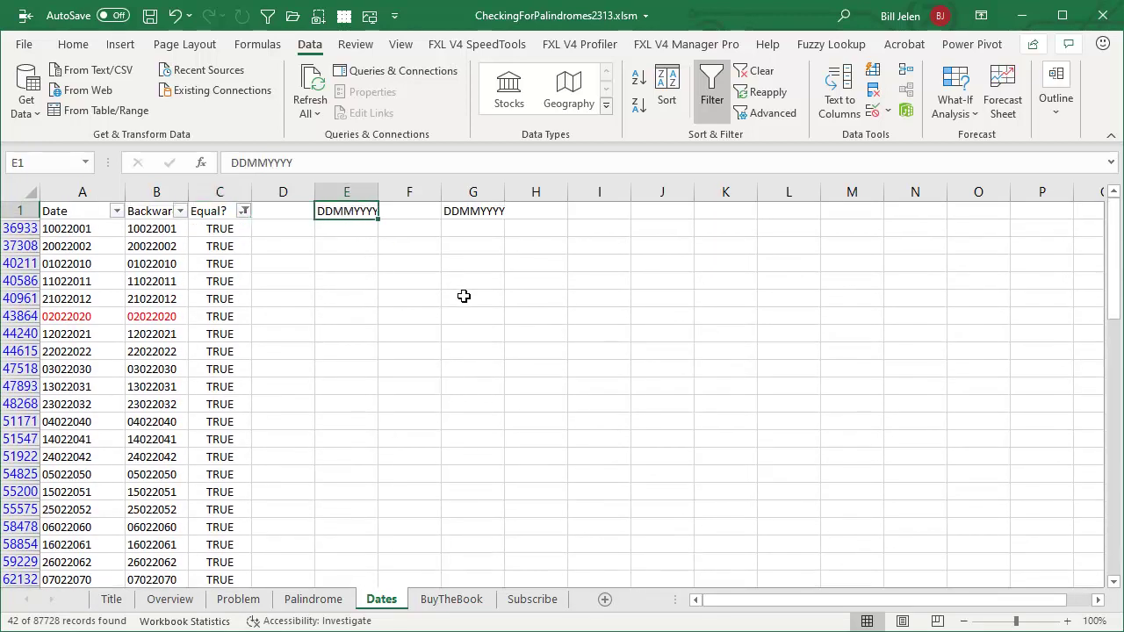
type("YYYYM")
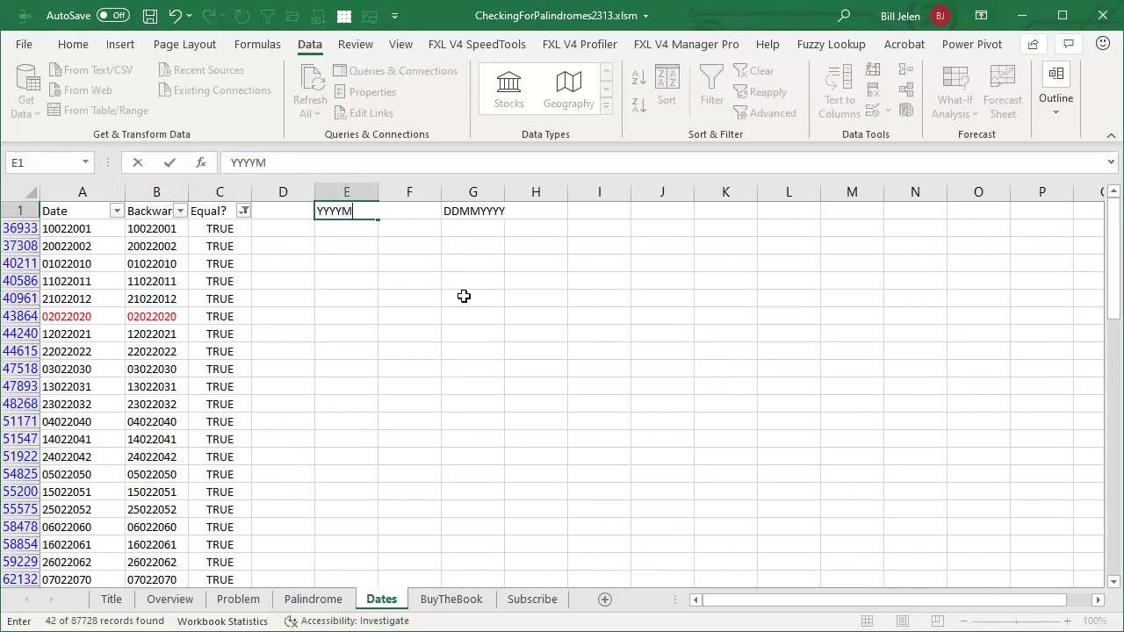
type("MDD")
key("Return")
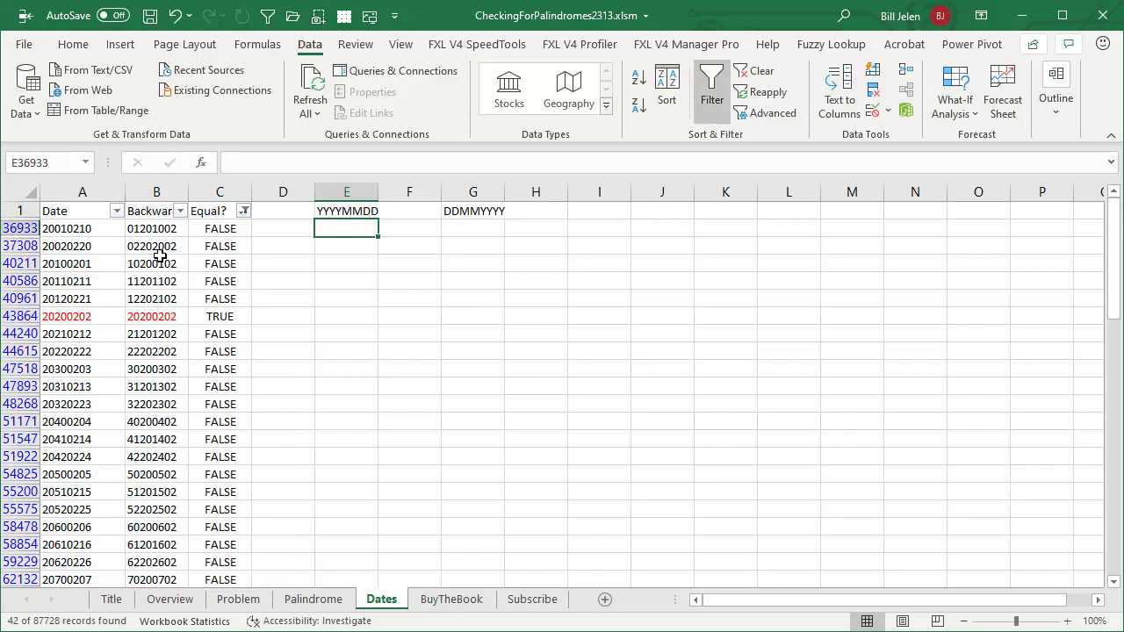
left_click(219, 230)
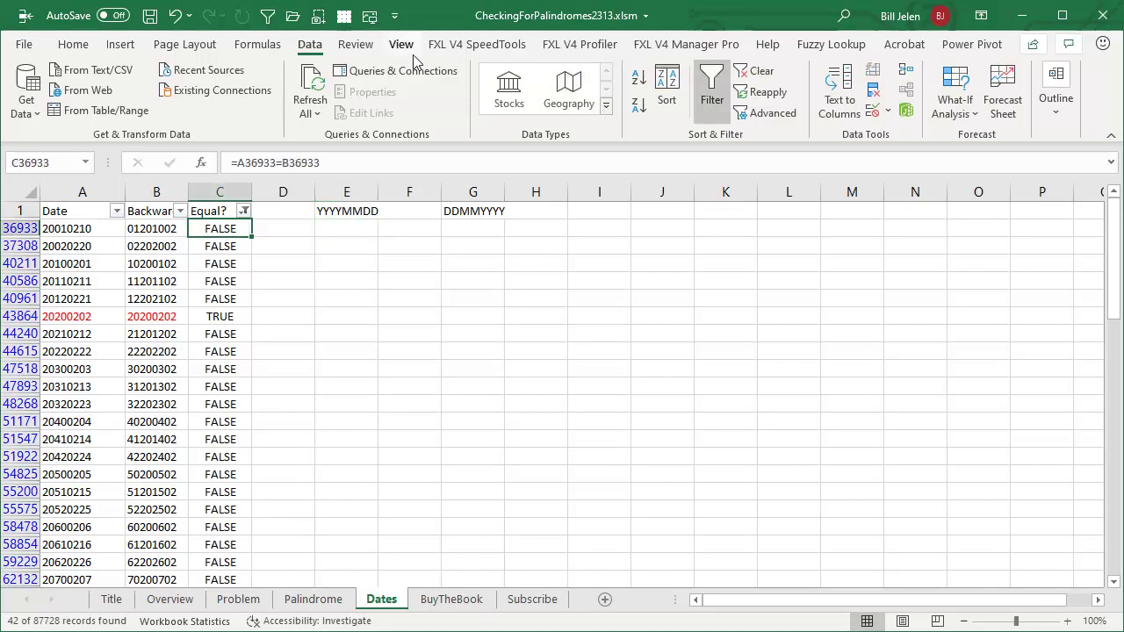
left_click(756, 89)
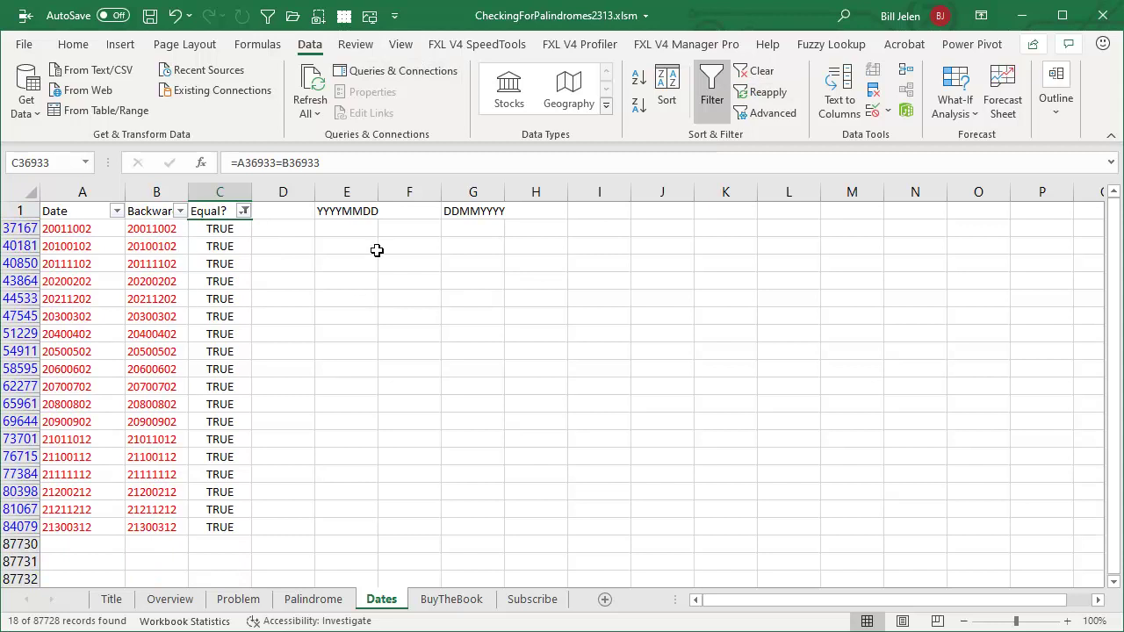
Set E1 to YYYYDDMM, reapply the filter and browse the 42 palindrome dates like 20022002
left_click(351, 213)
type("YY")
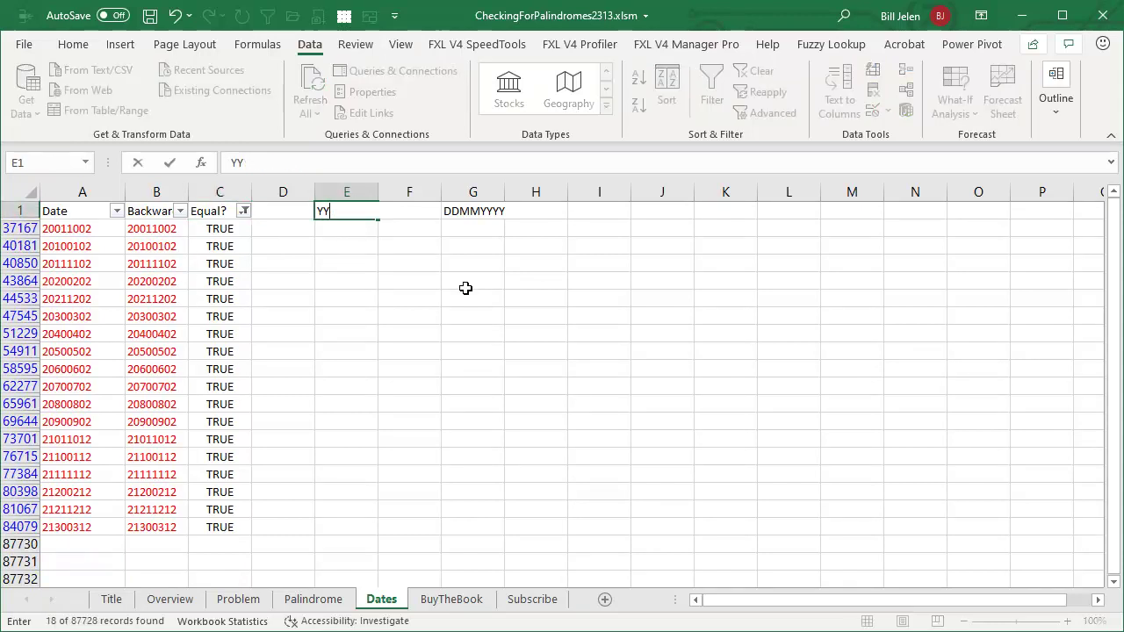
type("YYDDMM")
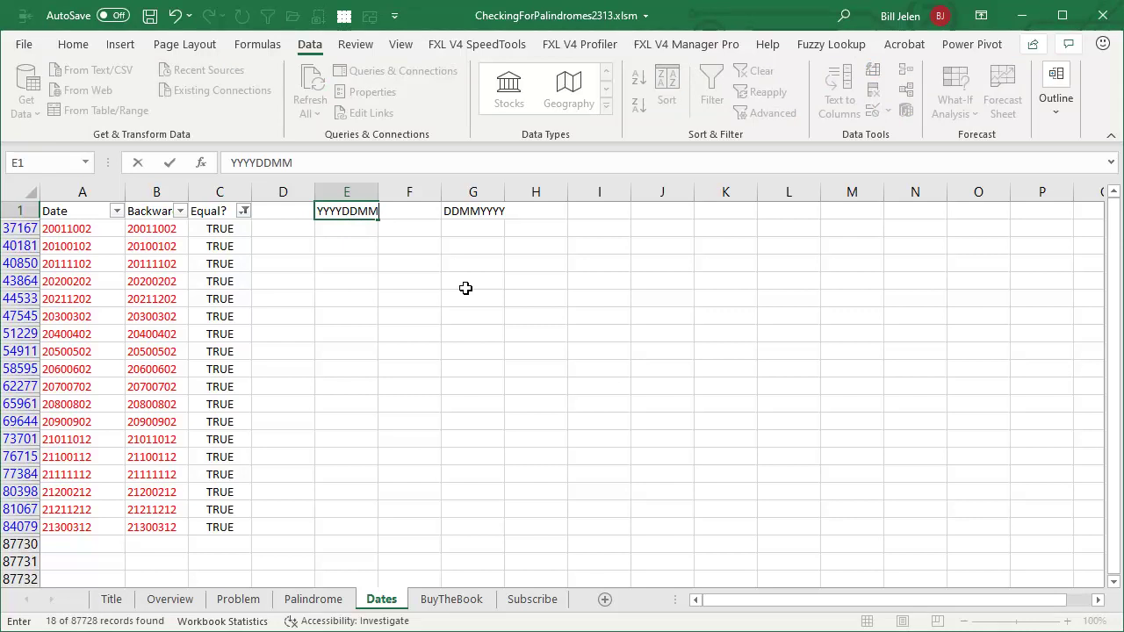
key("Return")
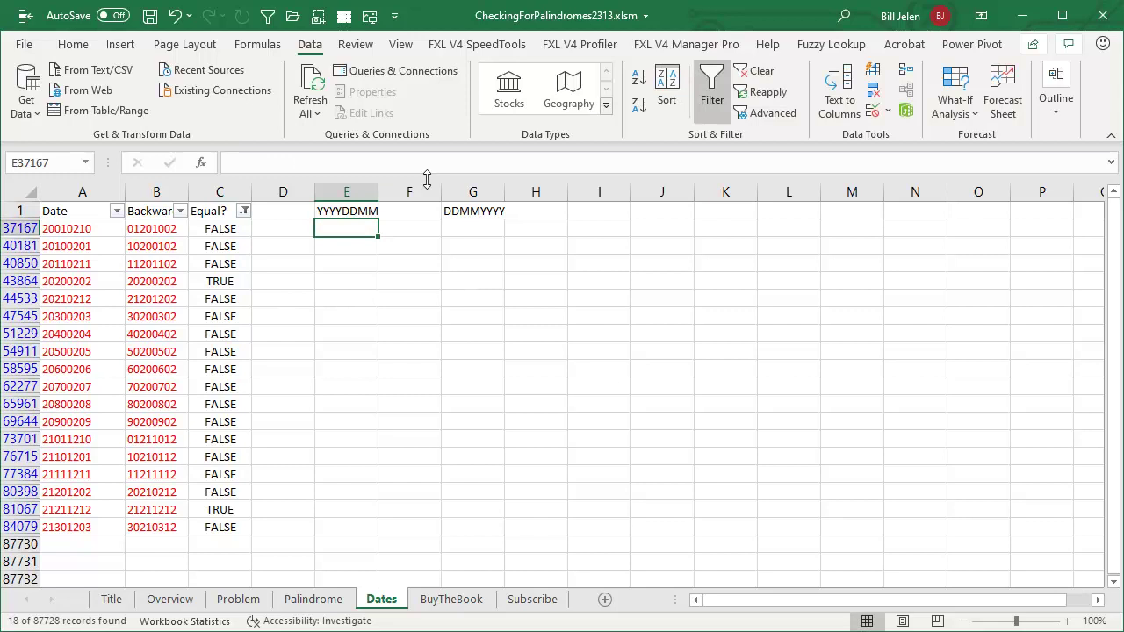
left_click(750, 93)
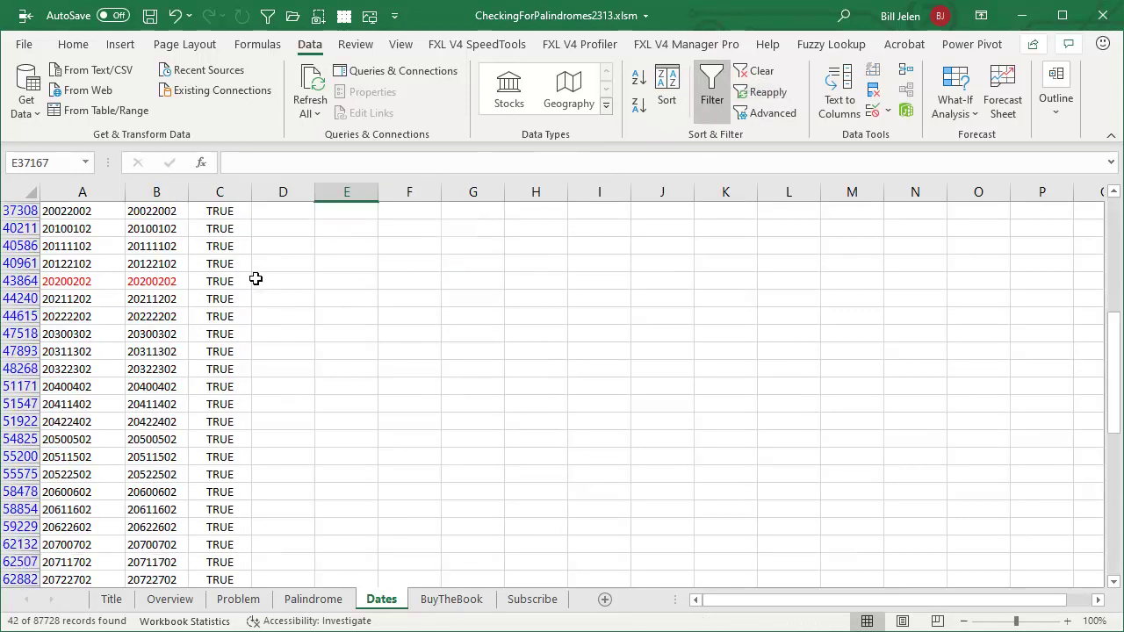
scroll(253, 281, "down", 3)
scroll(252, 281, "up", 4)
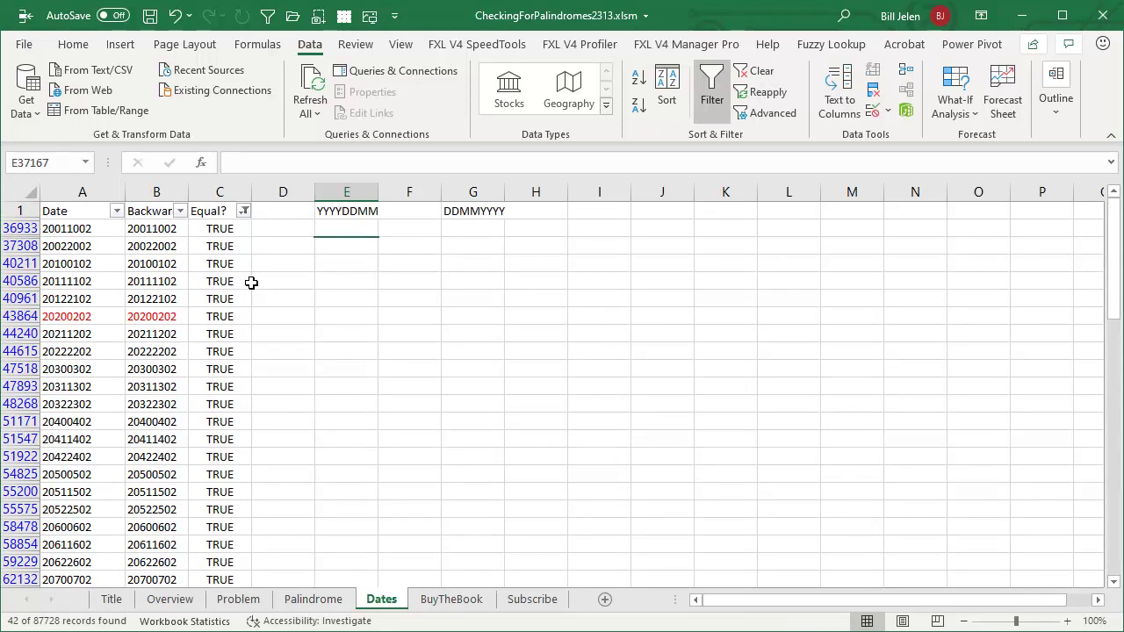
Pass through the Palindrome sheet to the Problem sheet showing the 02/02/2020 news blurb and T-shirt pictures
left_click(307, 604)
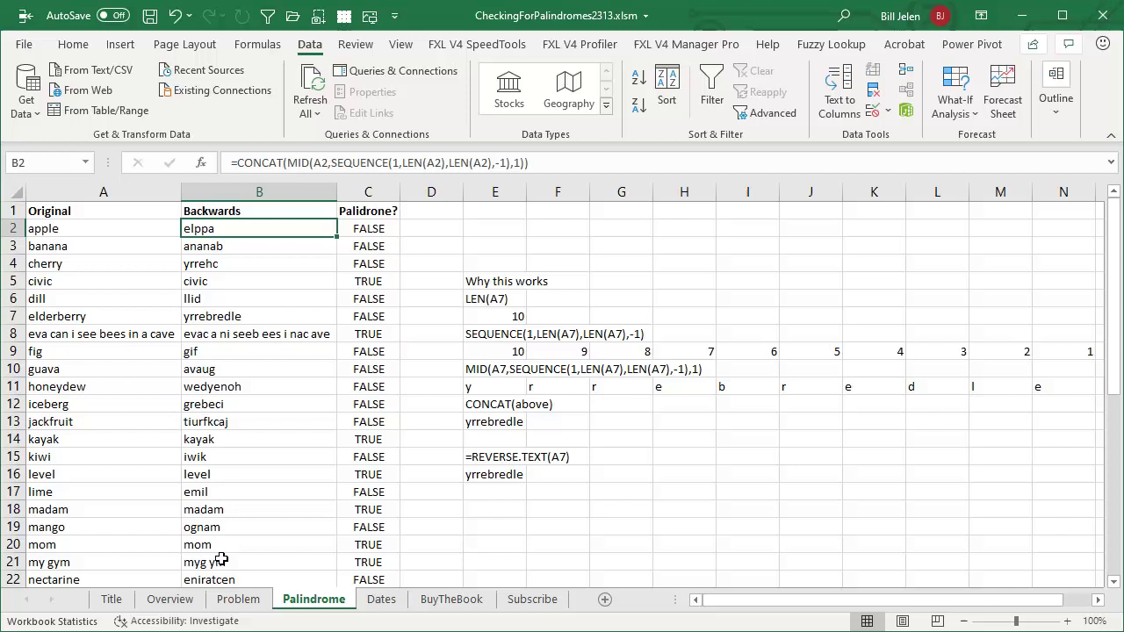
left_click(372, 604)
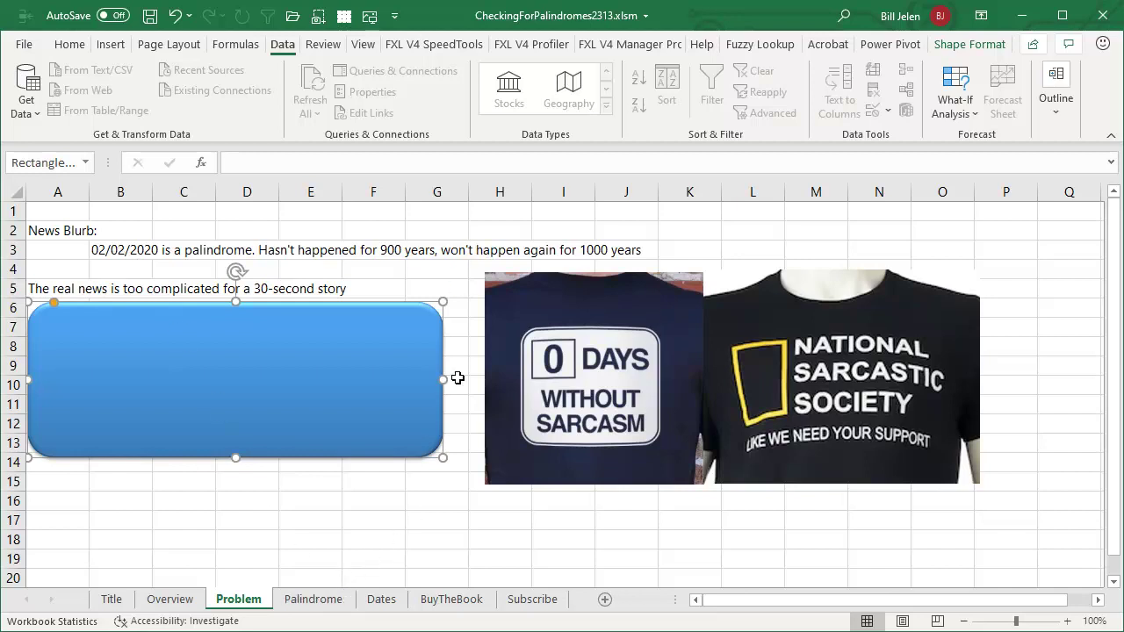
View the BuyTheBook sheet's book cover, then move on to the Subscribe sheet
left_click(450, 599)
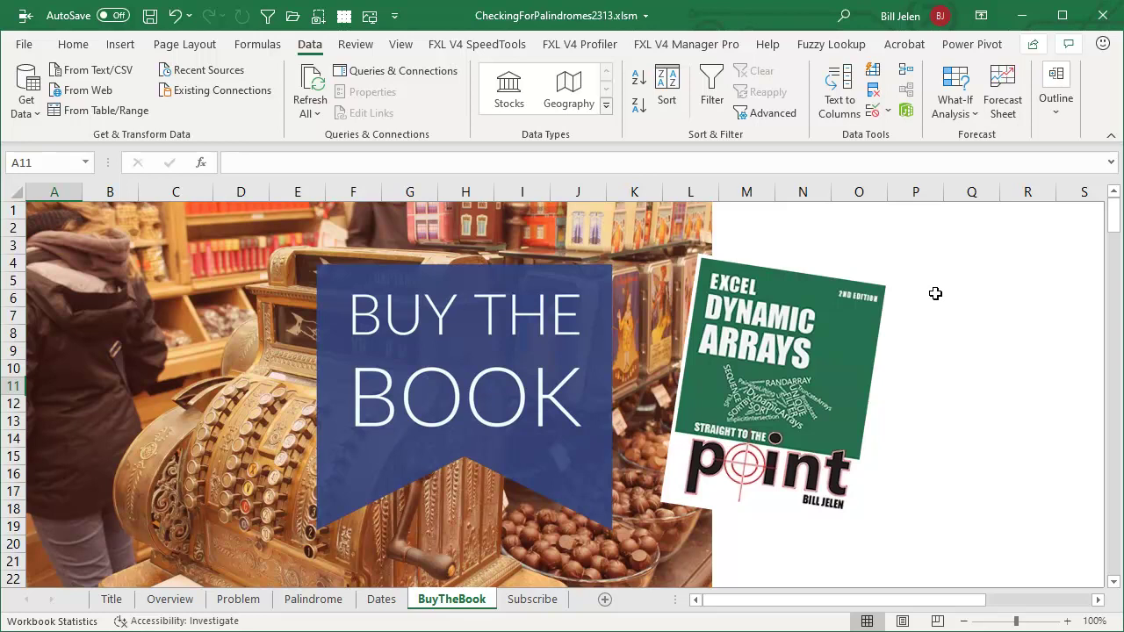
left_click(532, 600)
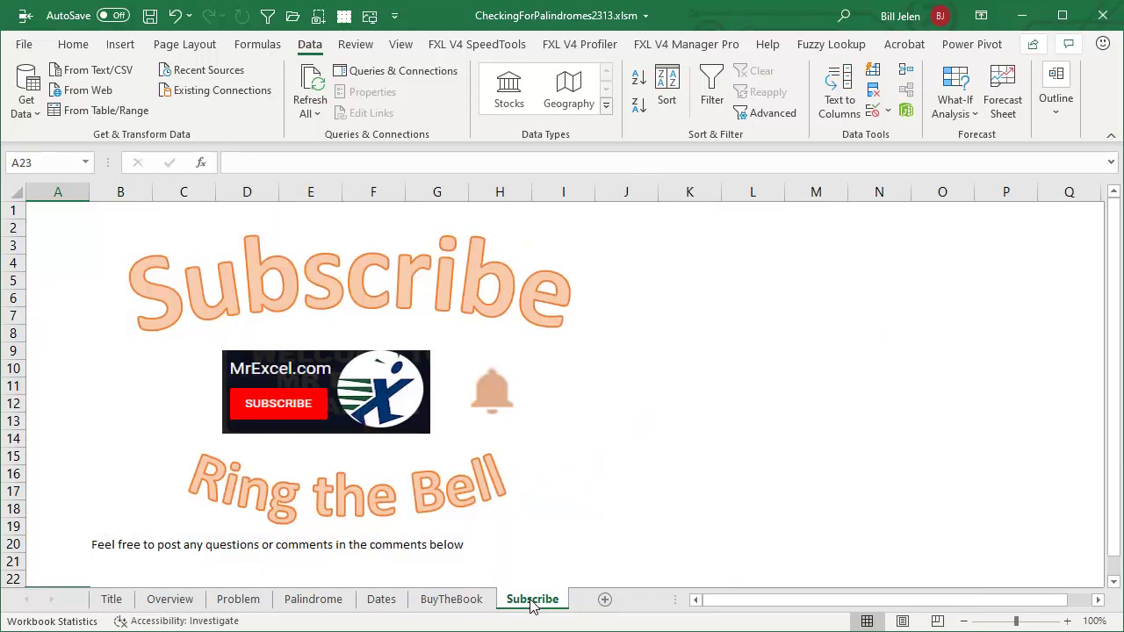